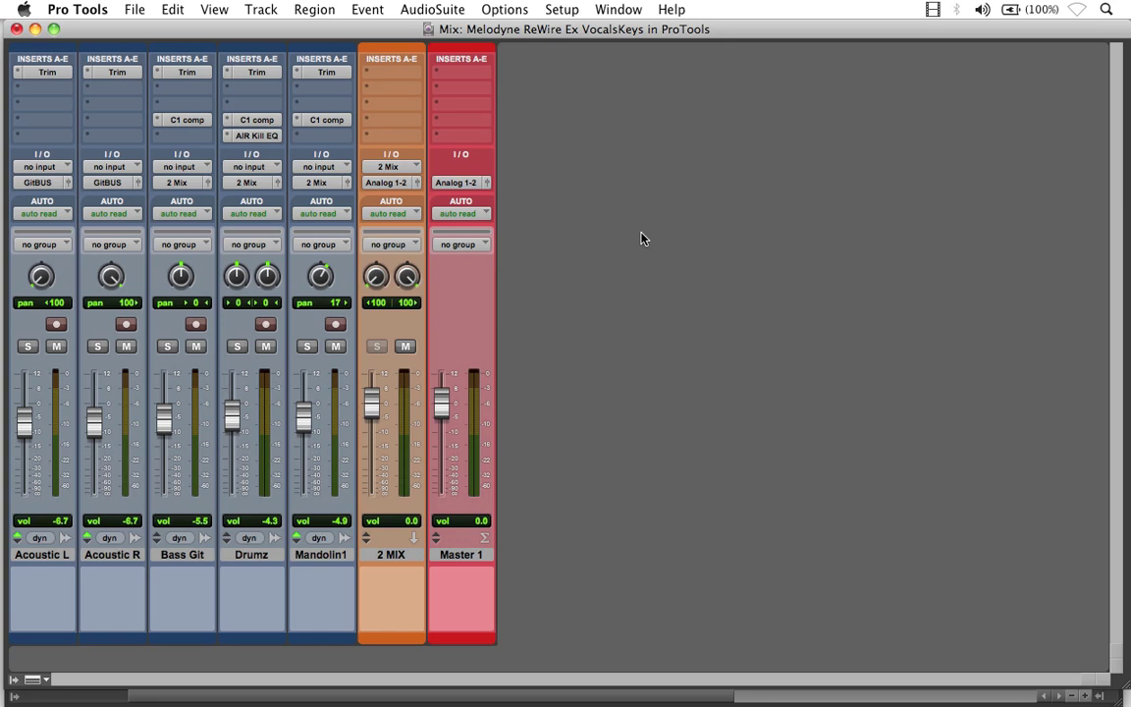
Create one new mono Aux Input track in the session.
{"action": "key", "text": "super+shift+n"}
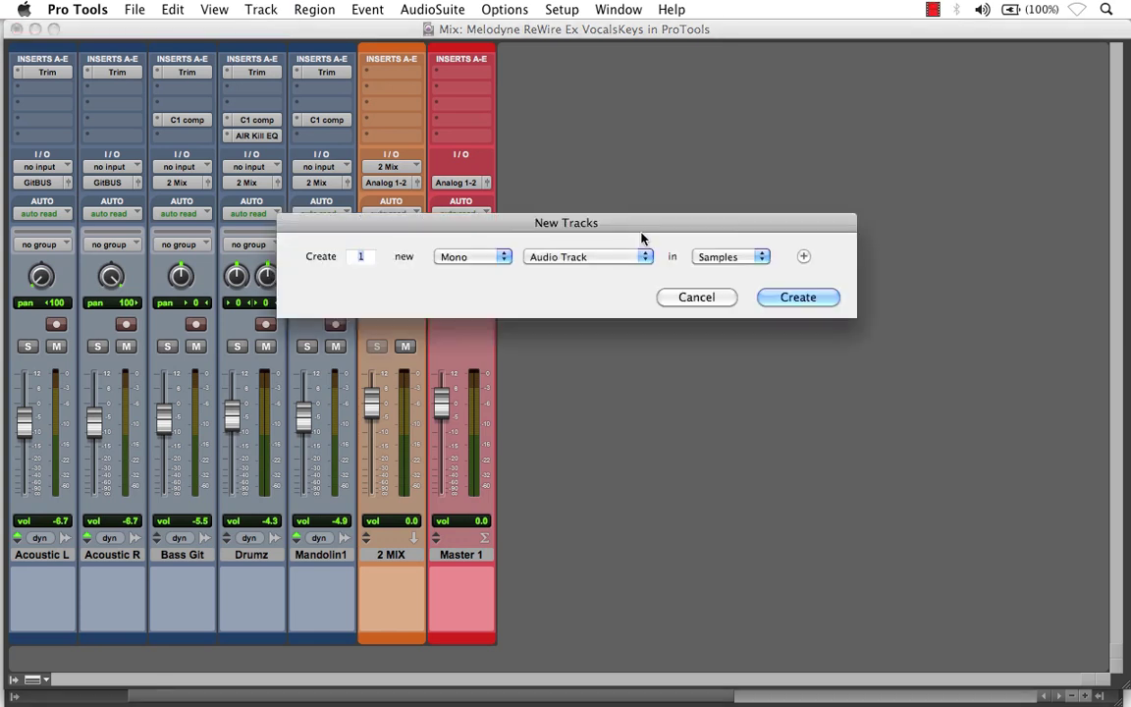
{"action": "left_click", "coordinate": [593, 257]}
{"action": "left_click", "coordinate": [594, 271]}
{"action": "left_click", "coordinate": [778, 298]}
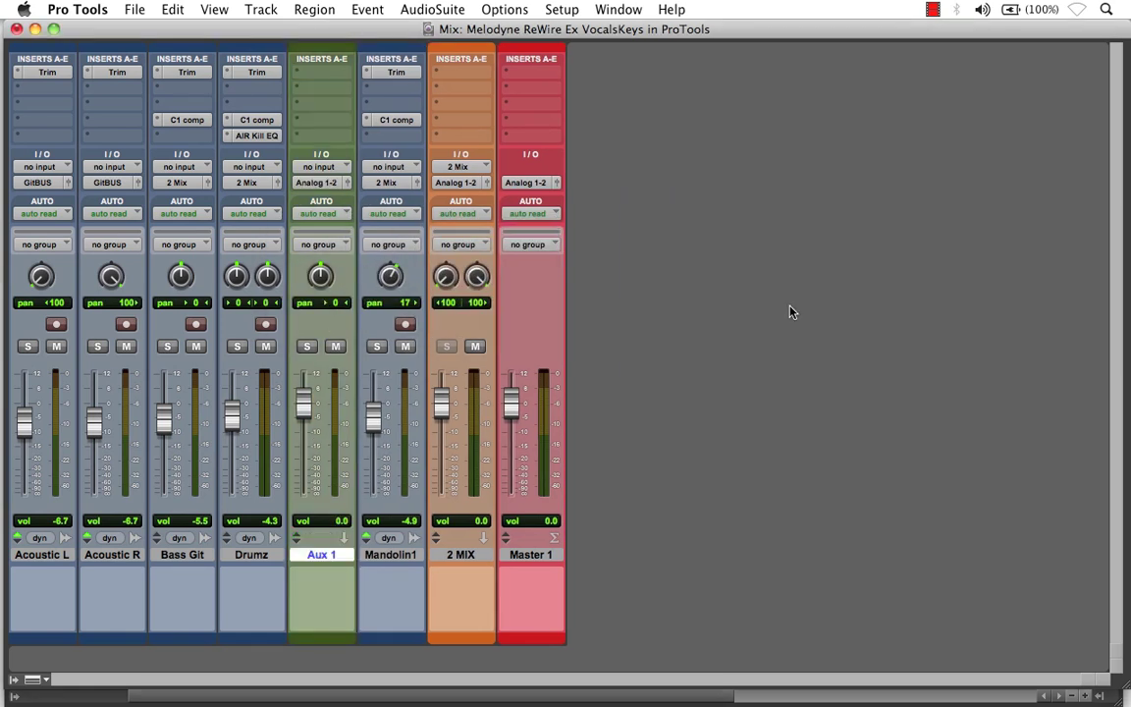
Create one new stereo Aux Input track in the session.
{"action": "key", "text": "super+shift+n"}
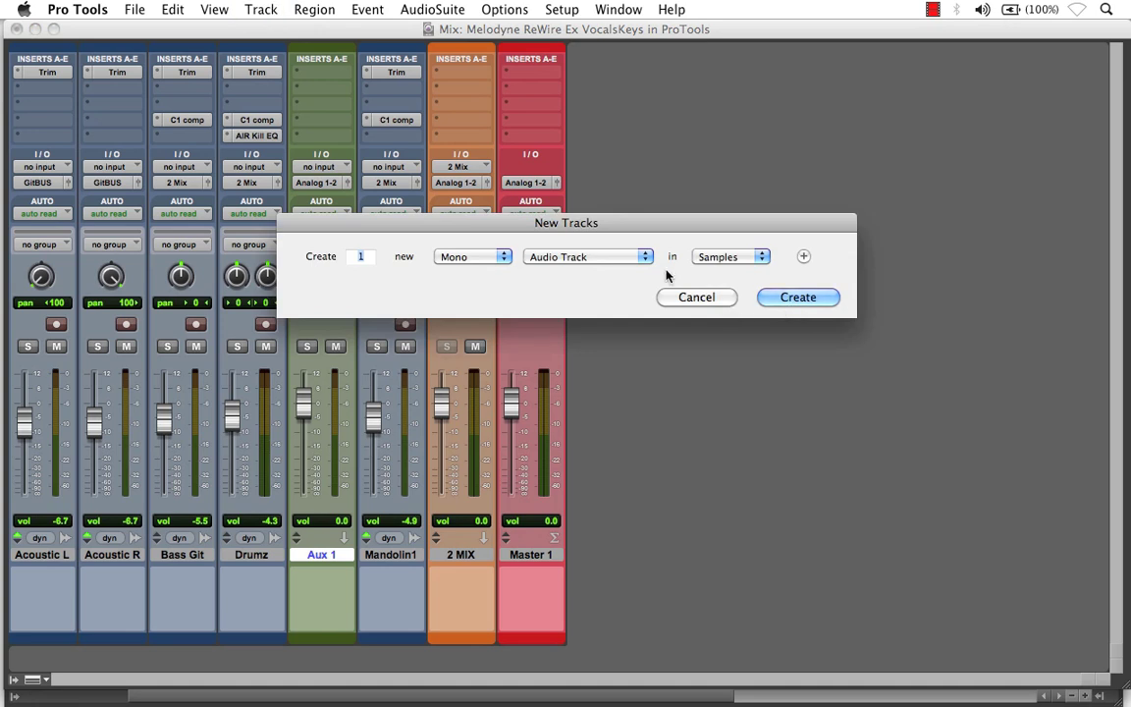
{"action": "left_click", "coordinate": [487, 256]}
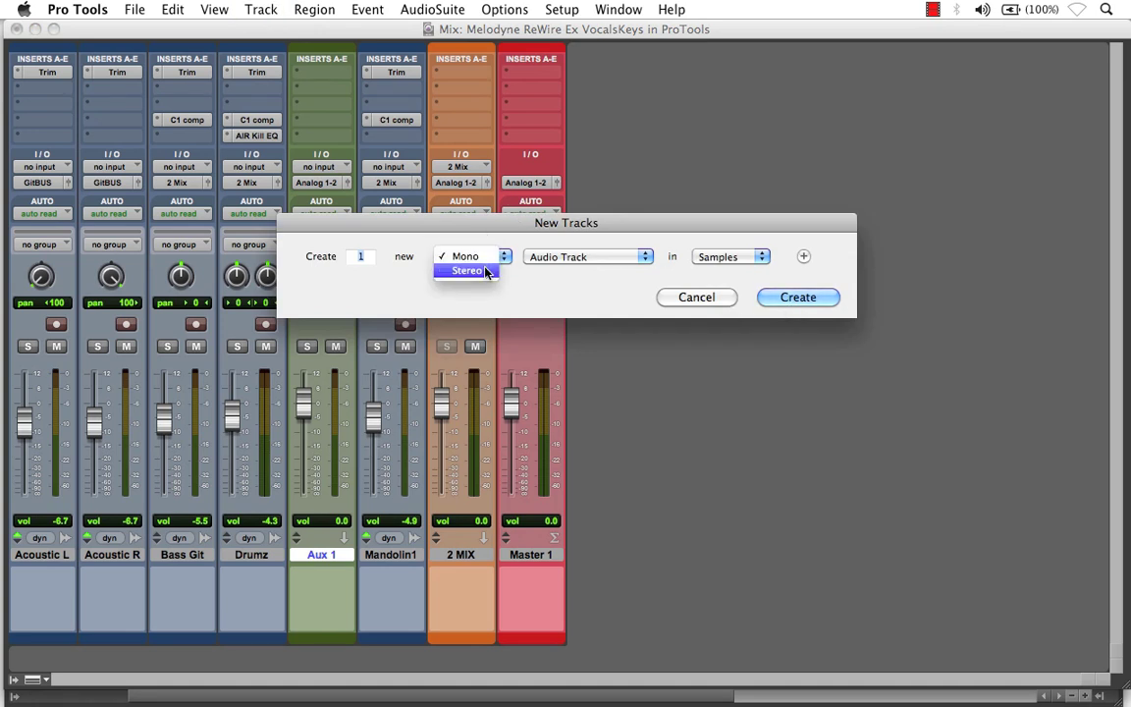
{"action": "left_click", "coordinate": [469, 270]}
{"action": "left_click", "coordinate": [565, 258]}
{"action": "left_click", "coordinate": [579, 271]}
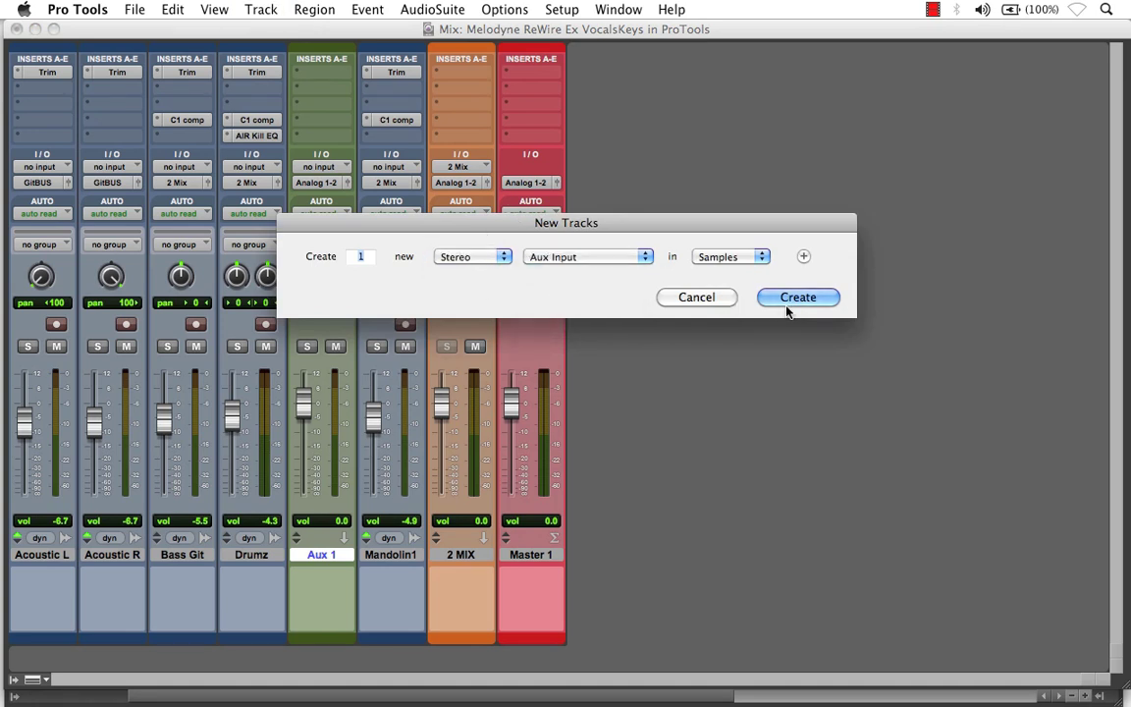
{"action": "left_click", "coordinate": [794, 299]}
Reorder the mixer so that Aux 1 and Aux 2 follow the Master 1 track.
{"action": "left_click", "coordinate": [321, 595]}
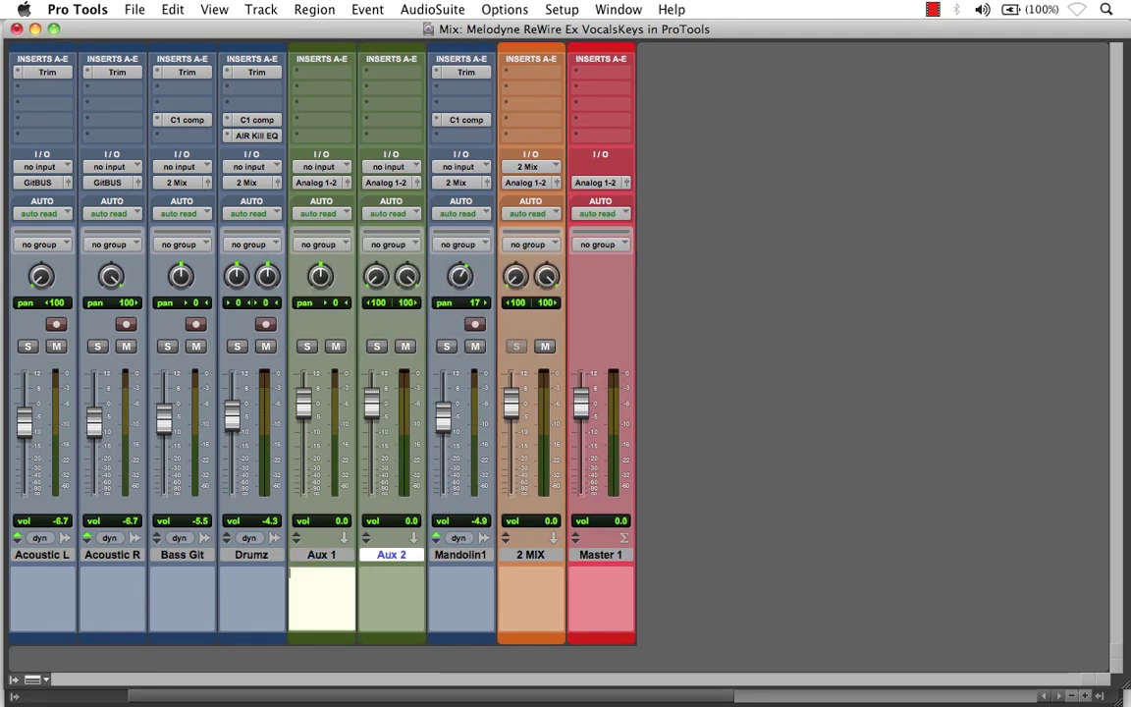
{"action": "left_click", "coordinate": [321, 555]}
{"action": "left_click_drag", "start_coordinate": [601, 554], "coordinate": [625, 547]}
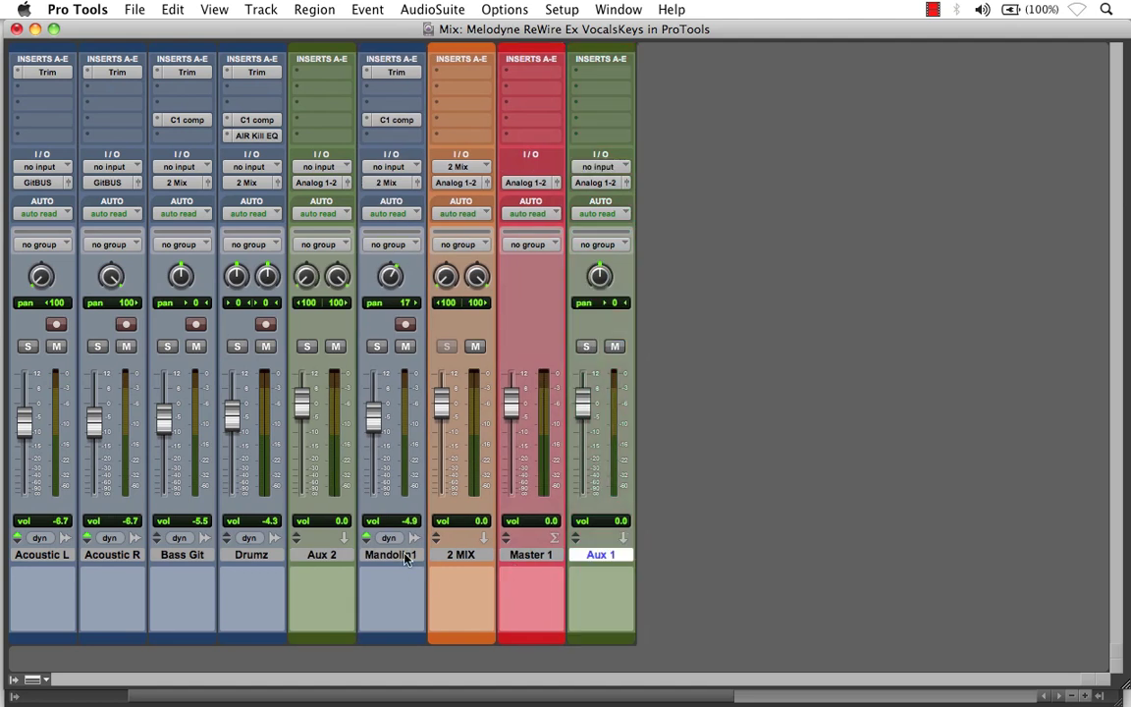
{"action": "left_click_drag", "start_coordinate": [324, 554], "coordinate": [685, 548]}
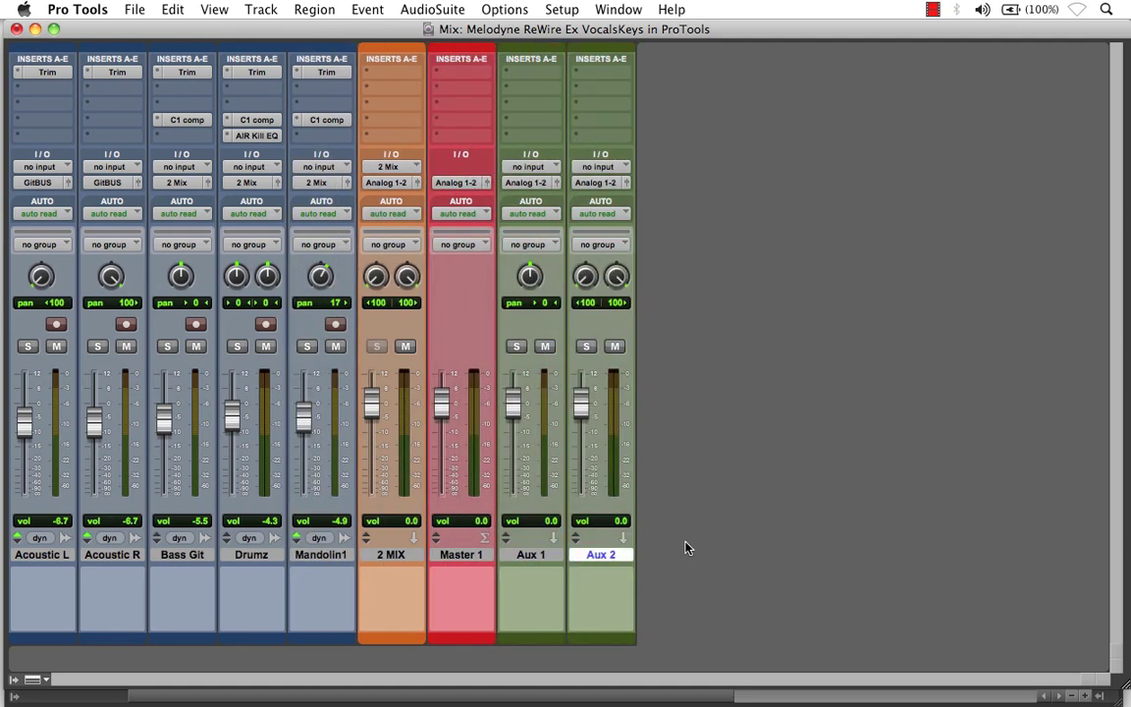
Insert the mono Melodyne instrument plug-in on Aux 1's first insert slot and connect Melodyne to the host through ReWire.
{"action": "left_click", "coordinate": [523, 592]}
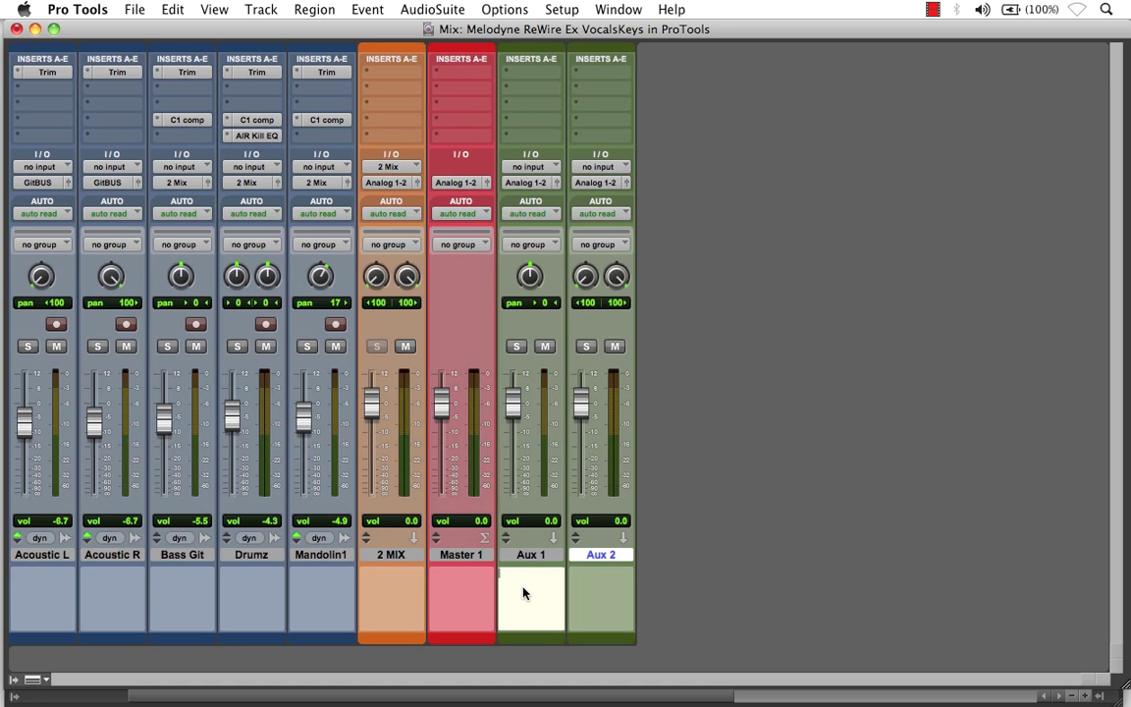
{"action": "left_click", "coordinate": [550, 77]}
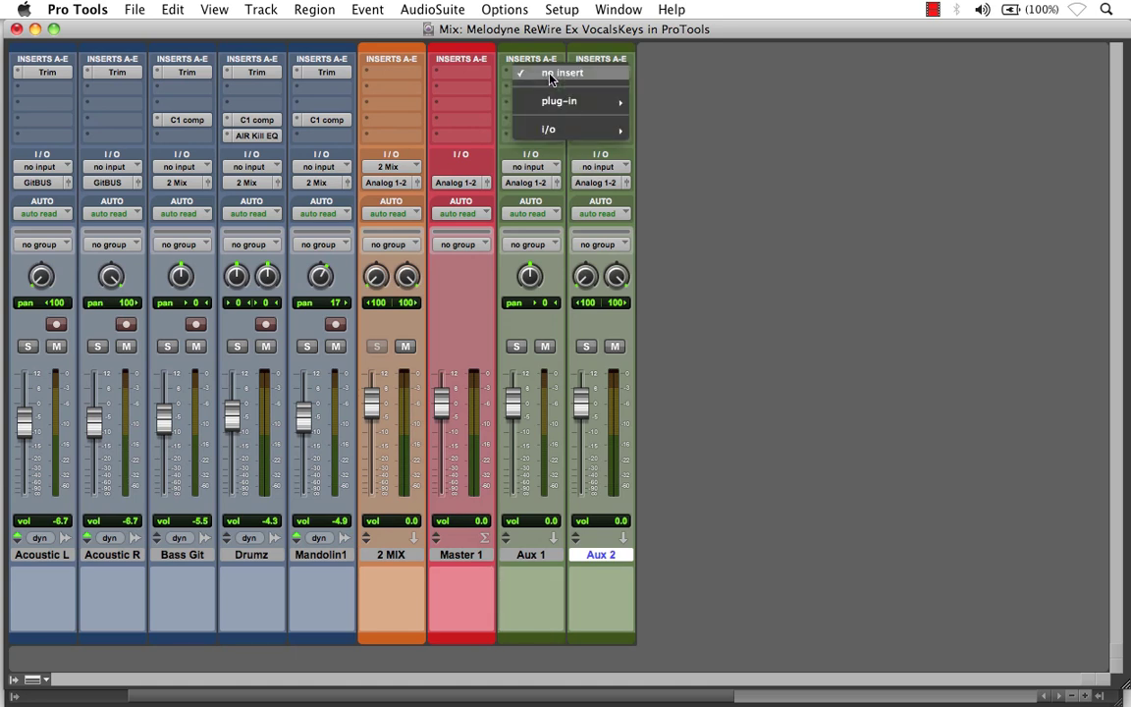
{"action": "mouse_move", "coordinate": [550, 101]}
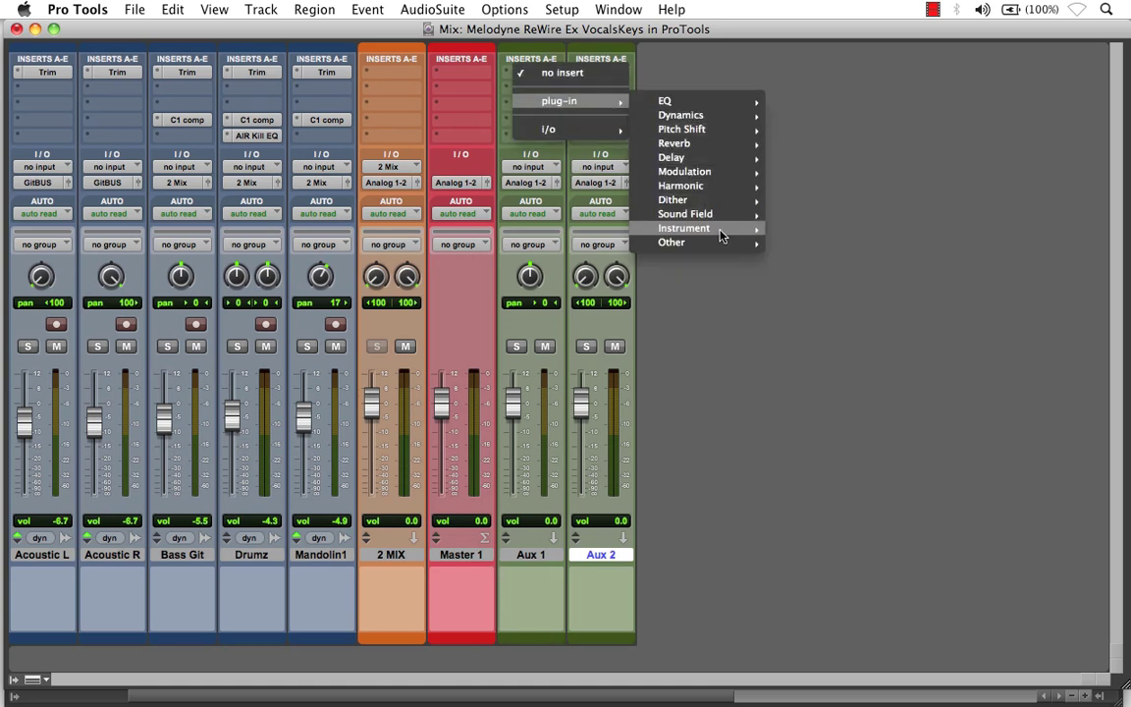
{"action": "mouse_move", "coordinate": [732, 231]}
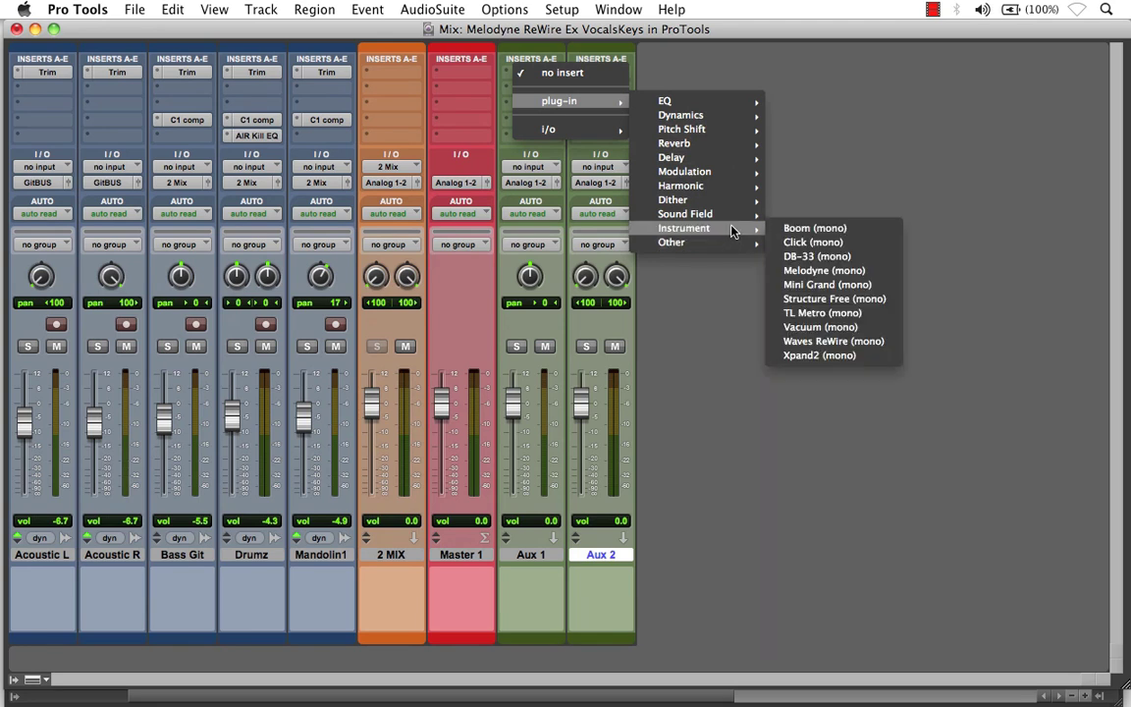
{"action": "left_click", "coordinate": [813, 271]}
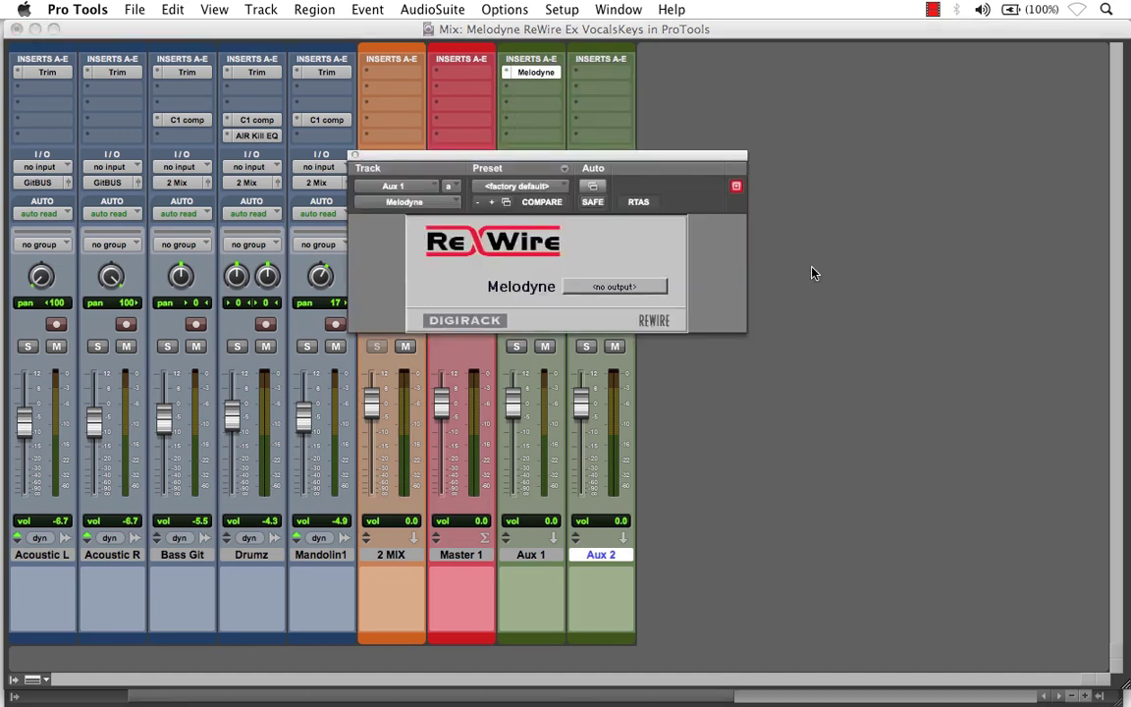
{"action": "left_click_drag", "start_coordinate": [718, 152], "coordinate": [1055, 62]}
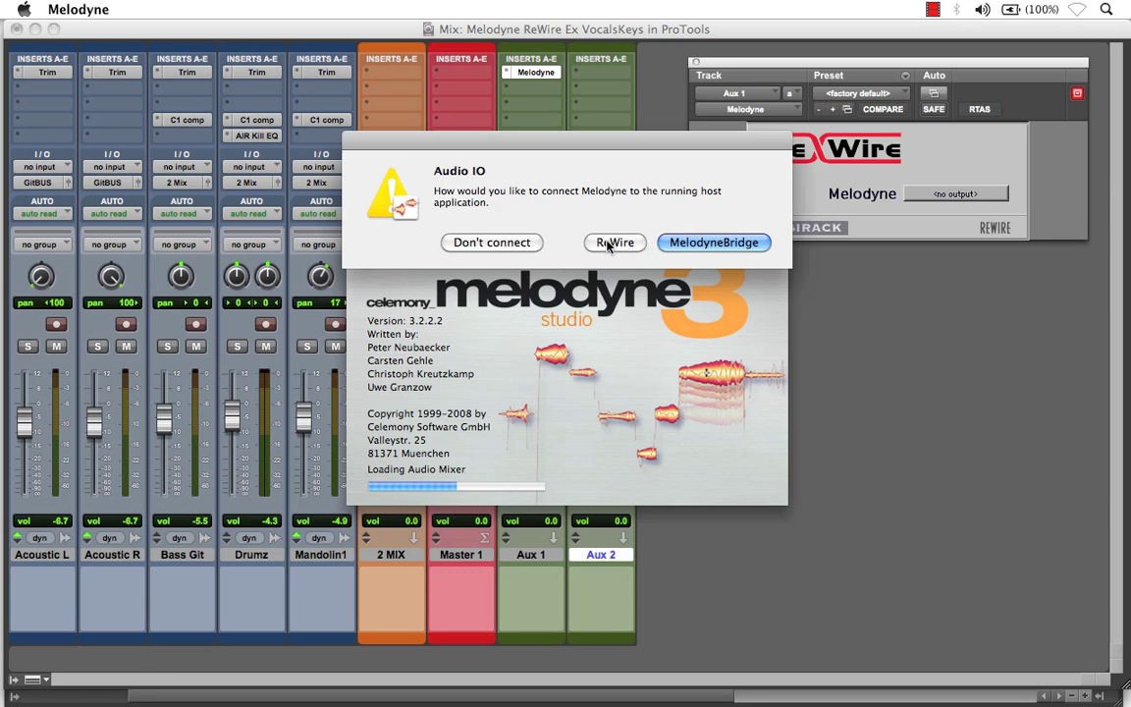
{"action": "left_click", "coordinate": [609, 243]}
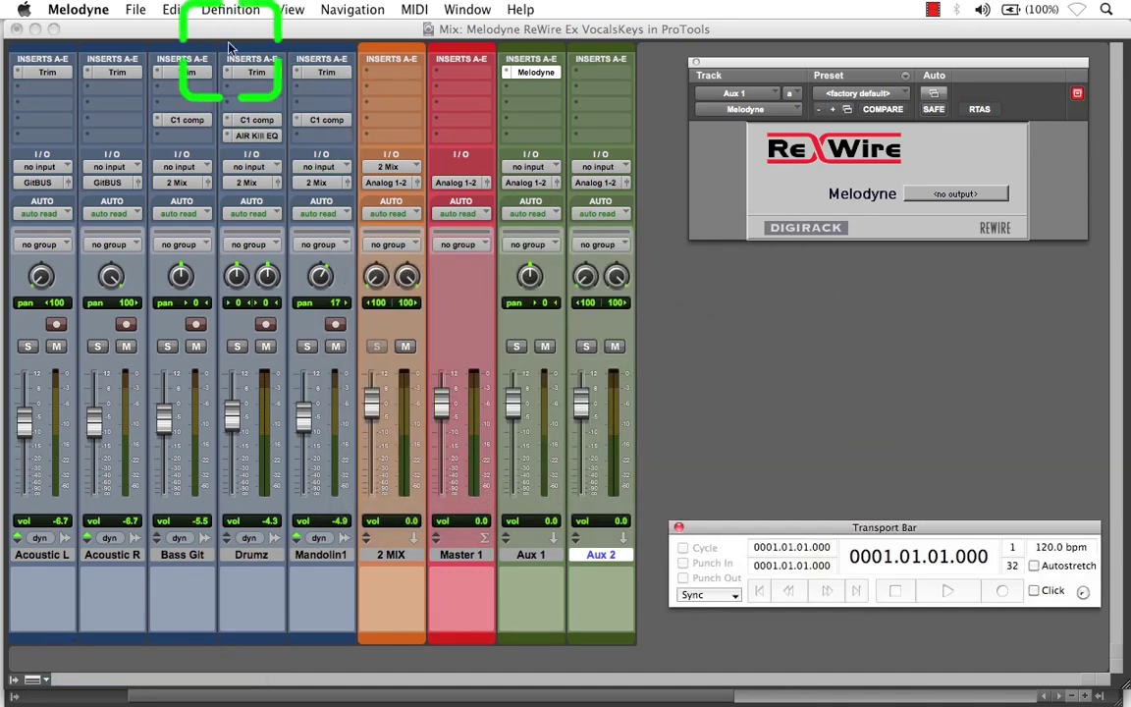
Open the recent Melodyne arrangement "Melodyne ReWire Vocals Keys-go.mar" and show its recorded notes from bar 12 onward.
{"action": "left_click", "coordinate": [136, 10]}
{"action": "mouse_move", "coordinate": [252, 65]}
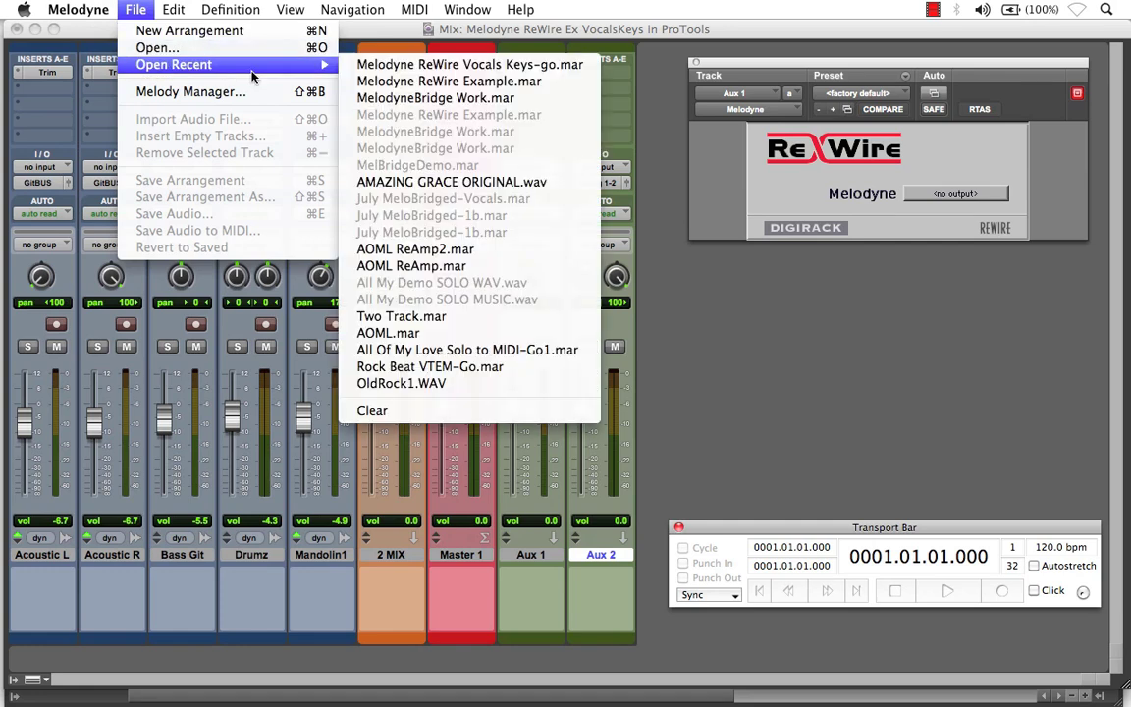
{"action": "left_click", "coordinate": [373, 65]}
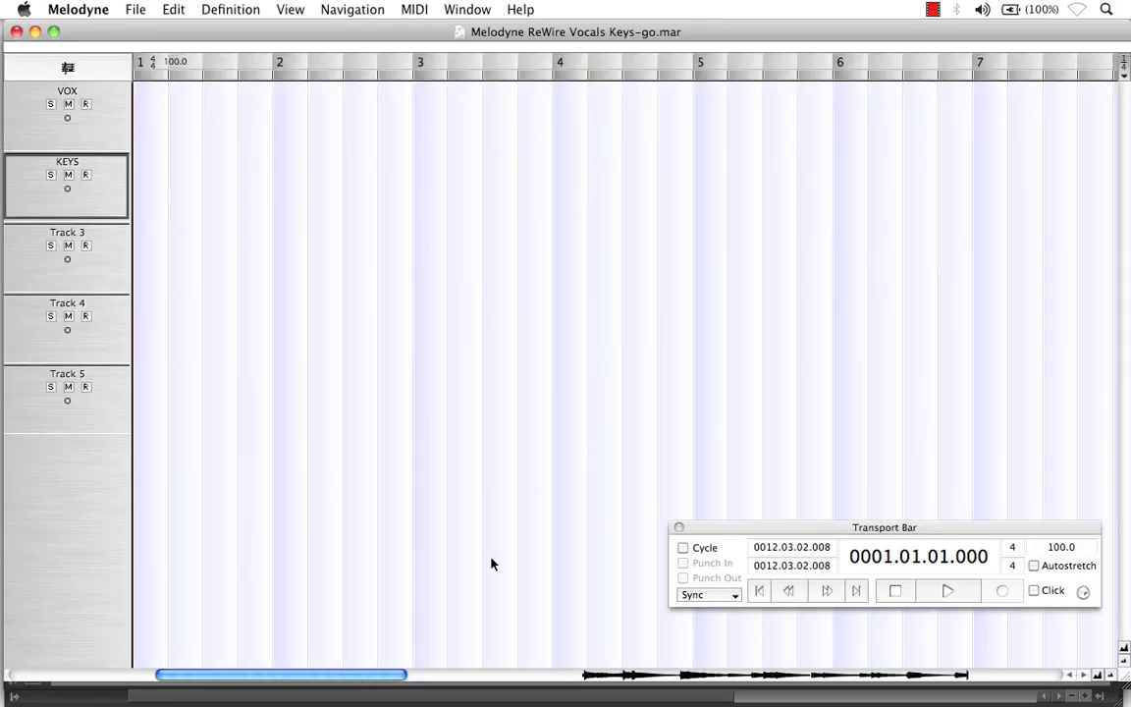
{"action": "left_click_drag", "start_coordinate": [390, 669], "coordinate": [1009, 675]}
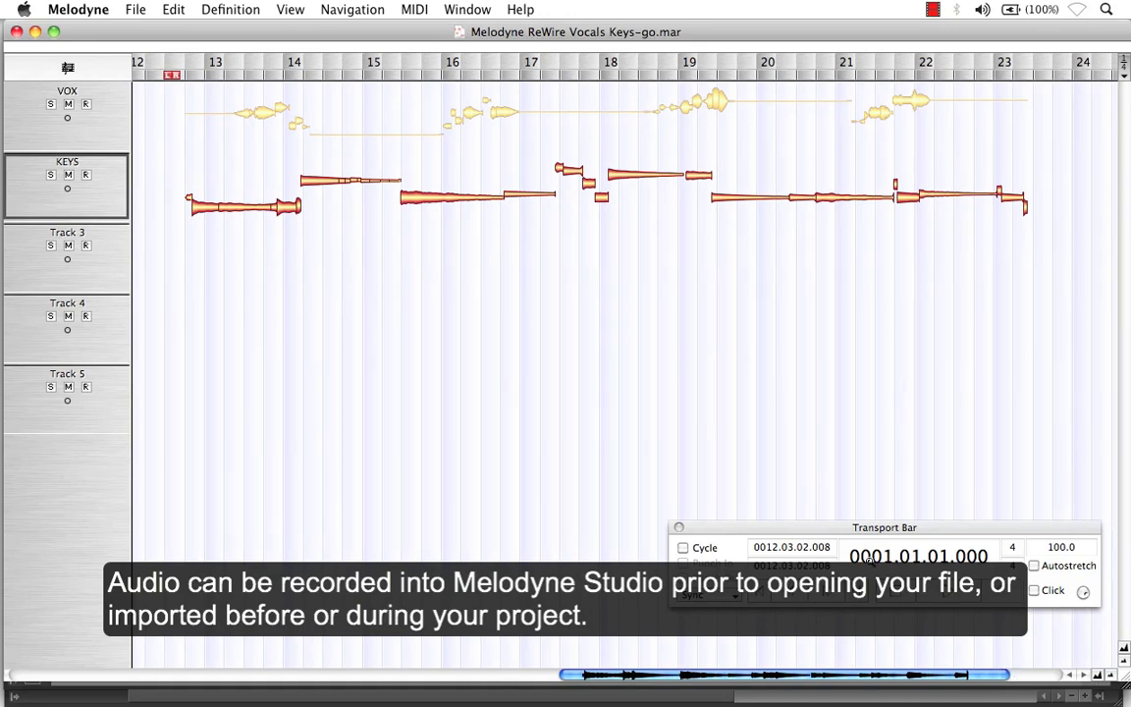
Increase the heights of the VOX and KEYS tracks to enlarge their notes, leaving KEYS selected.
{"action": "left_click_drag", "start_coordinate": [105, 142], "coordinate": [103, 230]}
{"action": "left_click", "coordinate": [104, 170]}
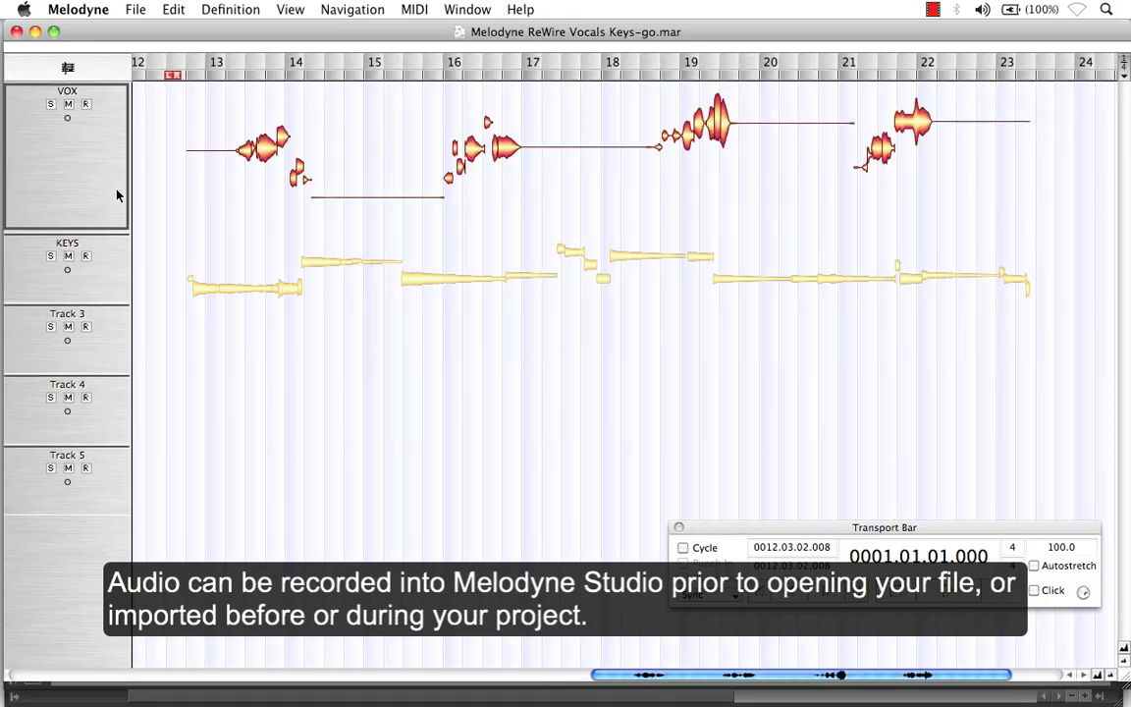
{"action": "left_click_drag", "start_coordinate": [111, 302], "coordinate": [125, 416]}
{"action": "left_click", "coordinate": [114, 350]}
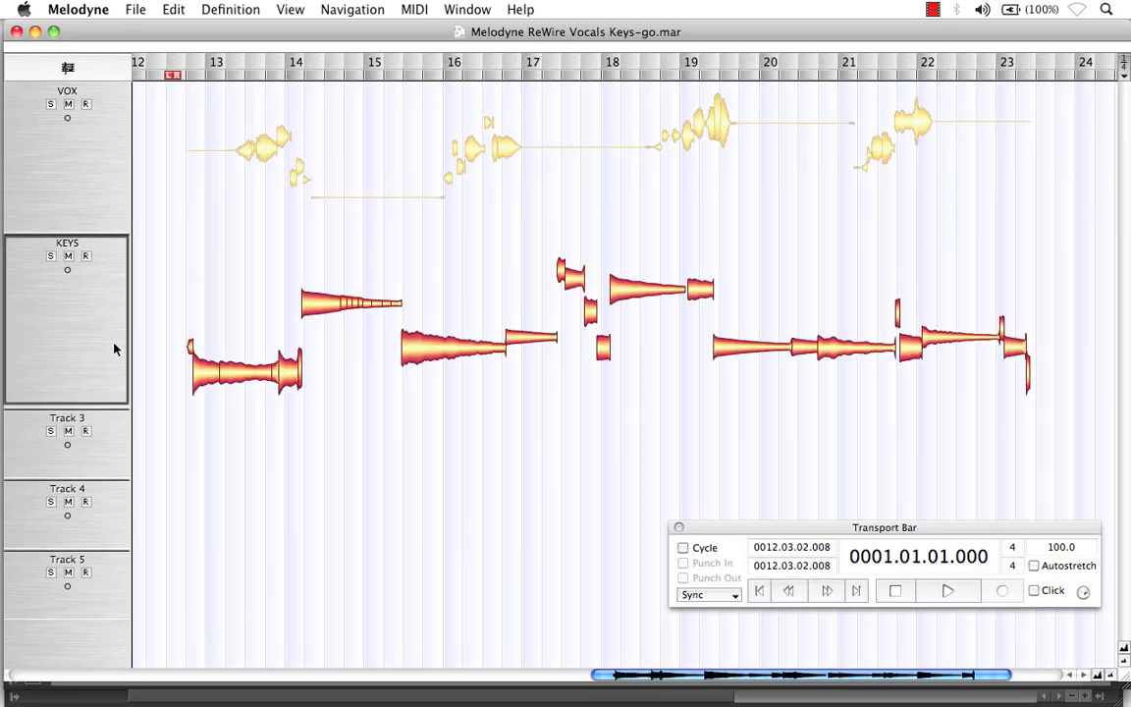
Switch to Pro Tools and rename the Aux 1 track as Vocals.
{"action": "mouse_move", "coordinate": [3, 342]}
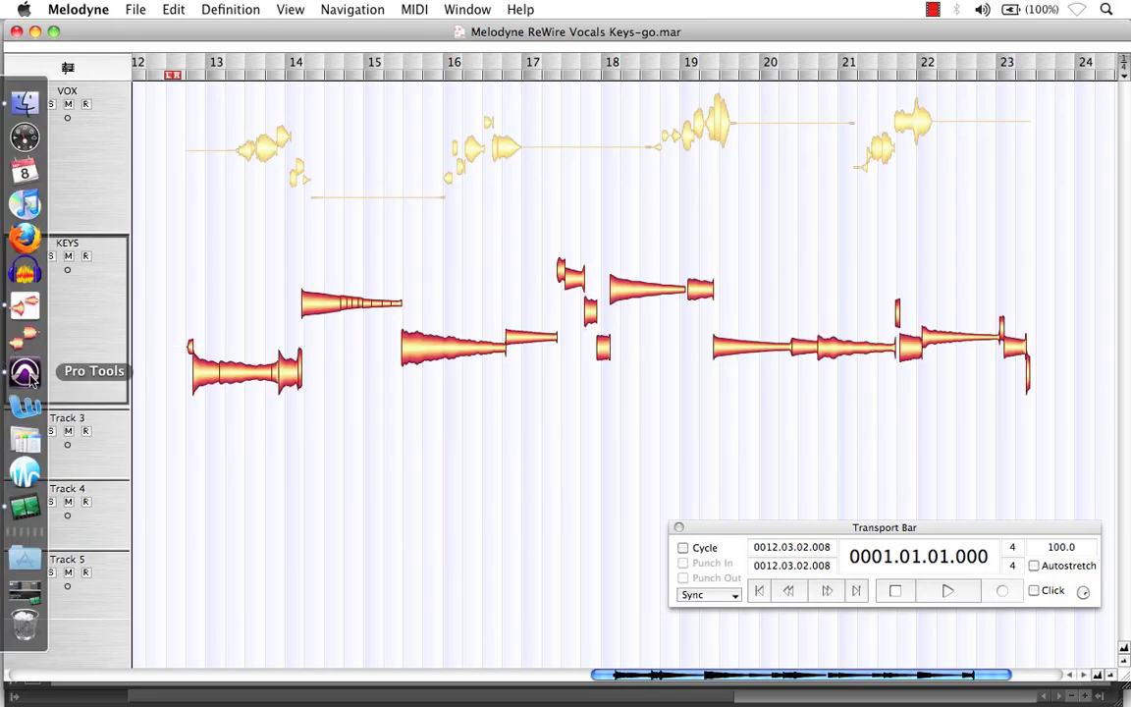
{"action": "left_click", "coordinate": [29, 378]}
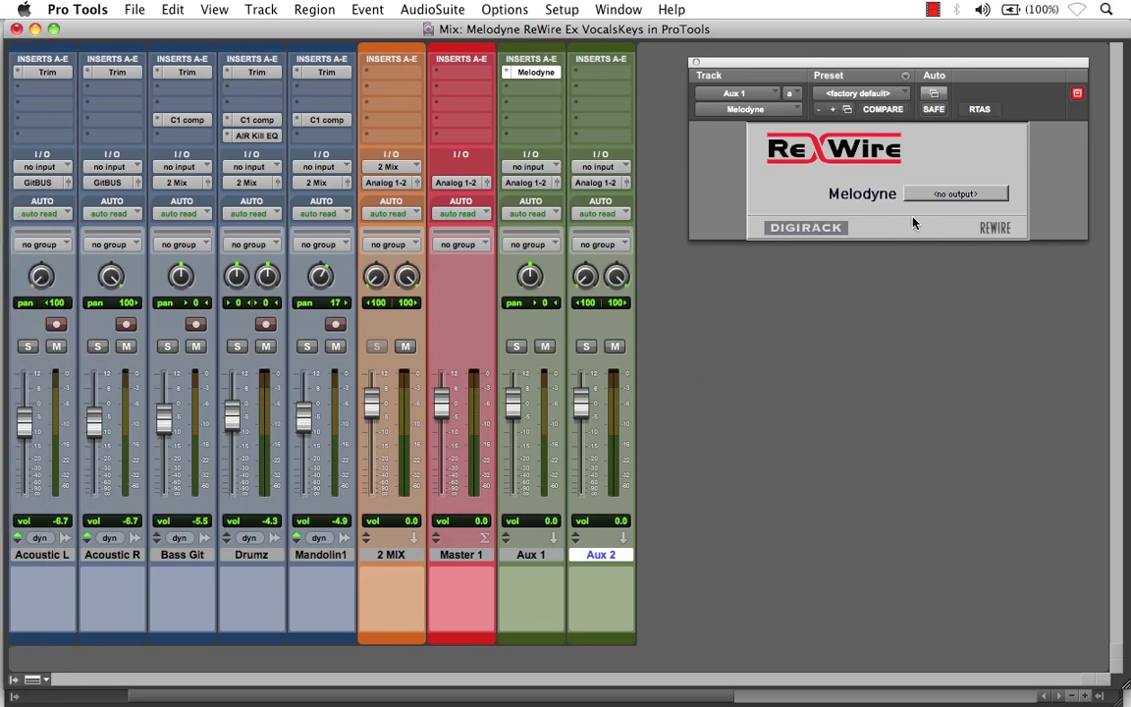
{"action": "left_click", "coordinate": [542, 579]}
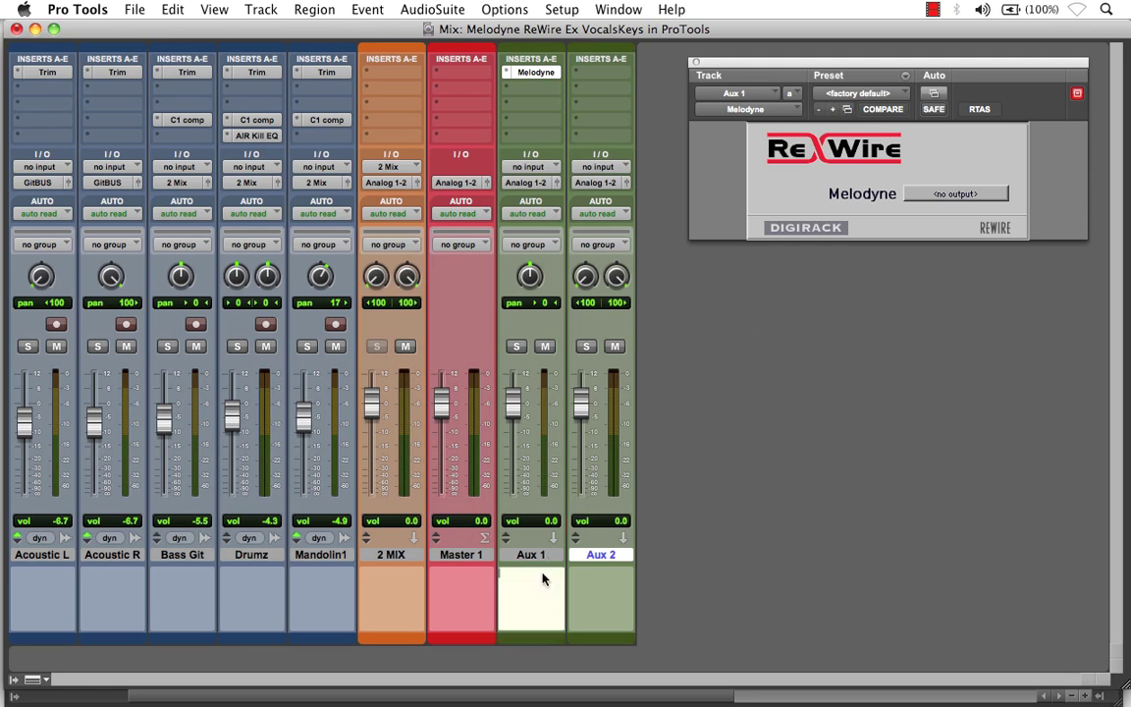
{"action": "left_click", "coordinate": [543, 556]}
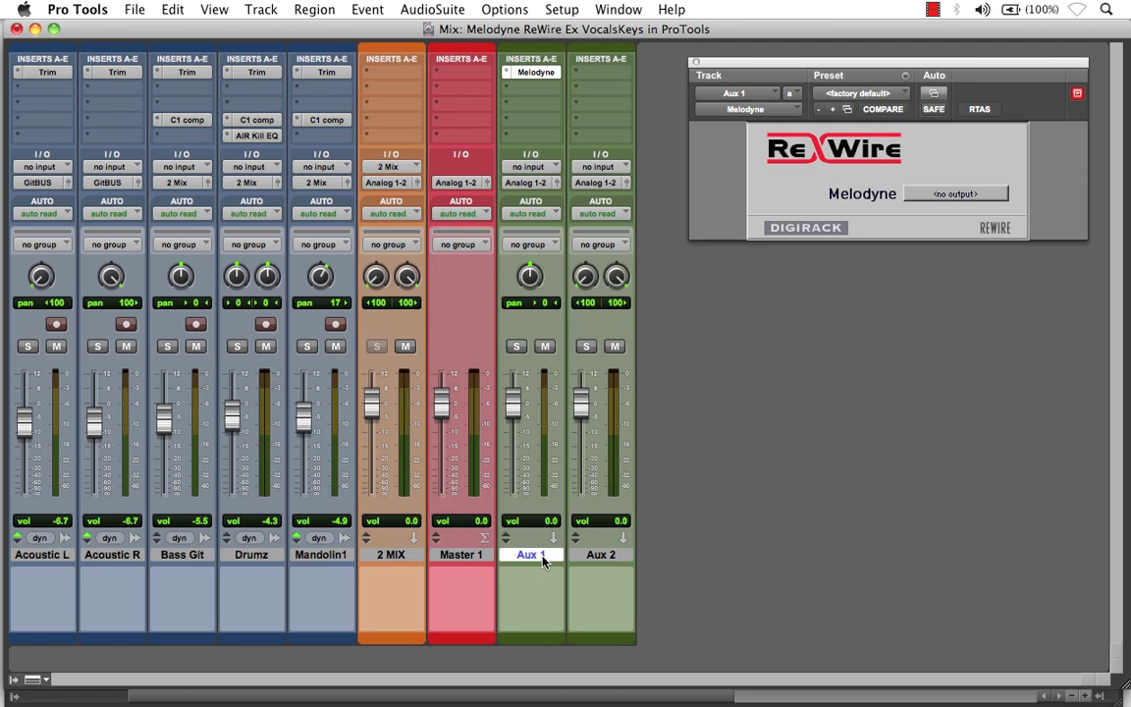
{"action": "double_click", "coordinate": [543, 556]}
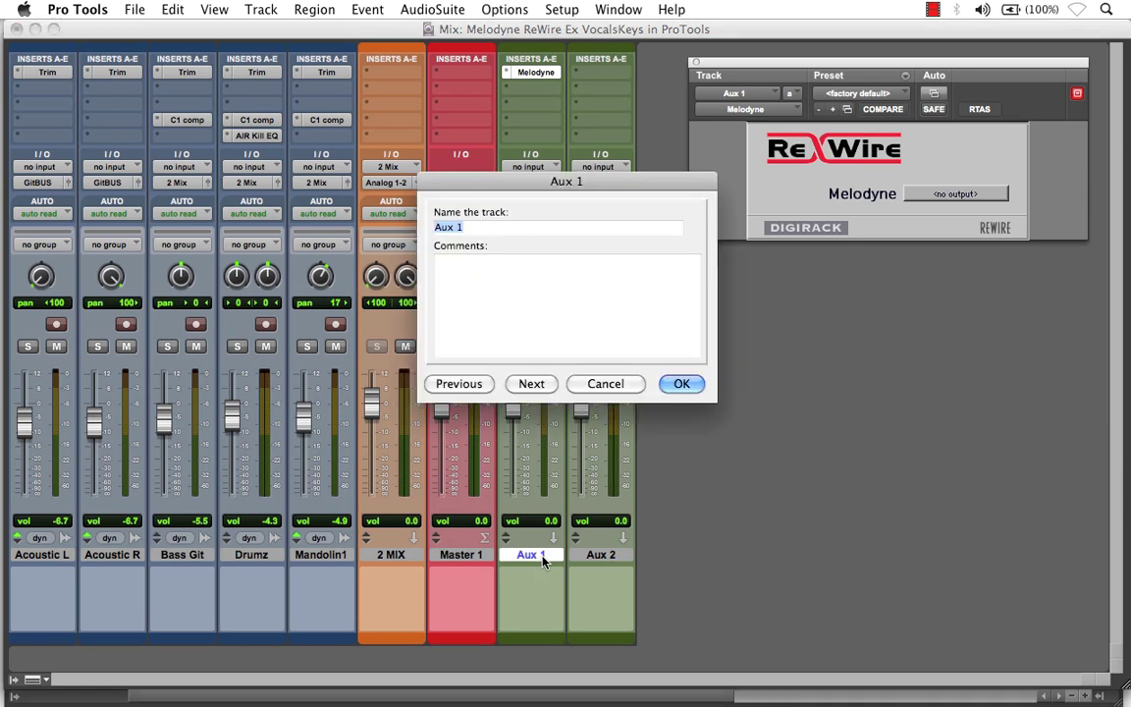
{"action": "type", "text": "Vocals"}
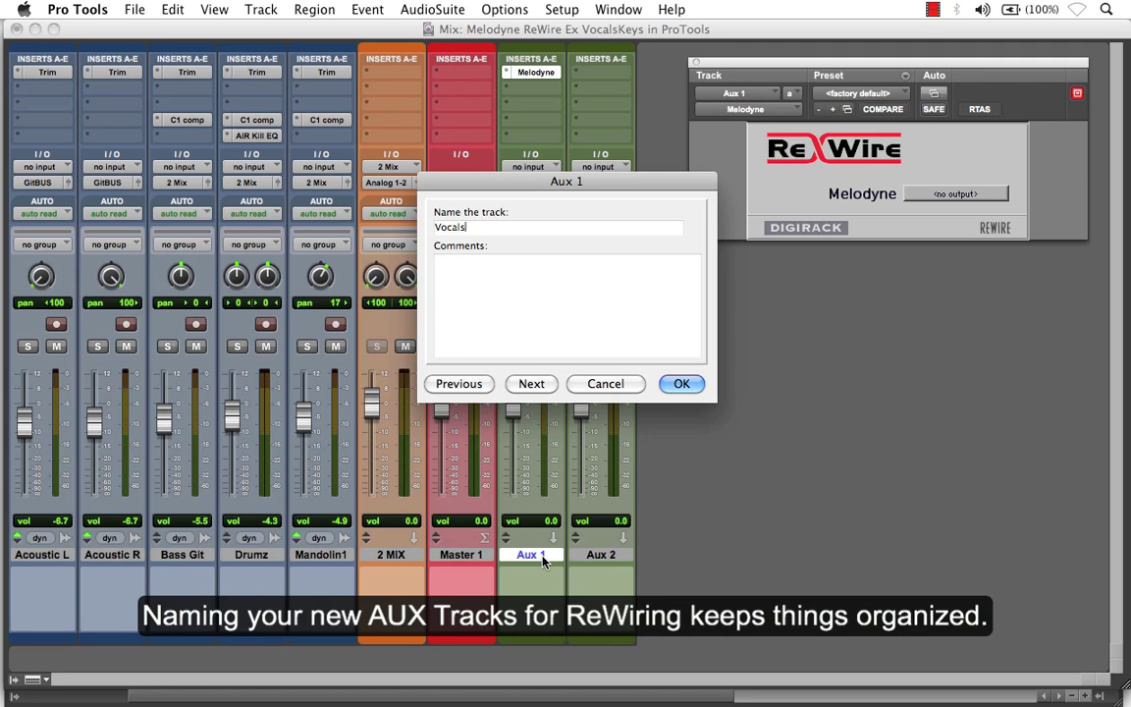
{"action": "key", "text": "Return"}
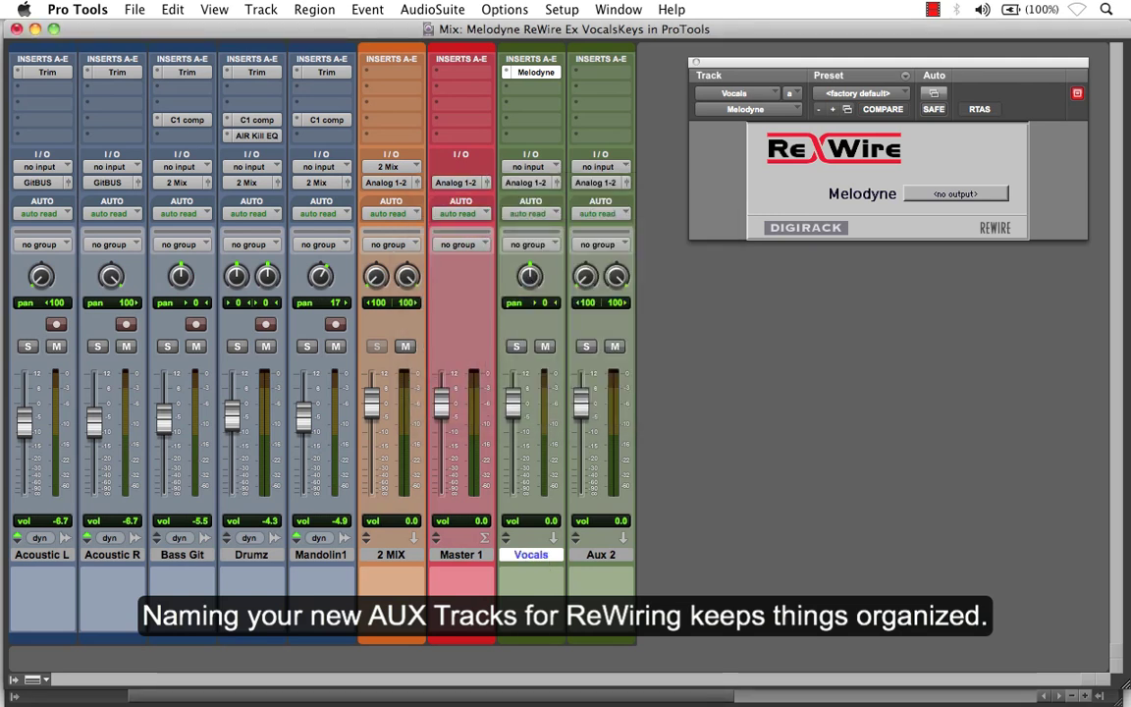
Rename the Aux 2 track as Keys.
{"action": "double_click", "coordinate": [611, 555]}
{"action": "type", "text": "Ke"}
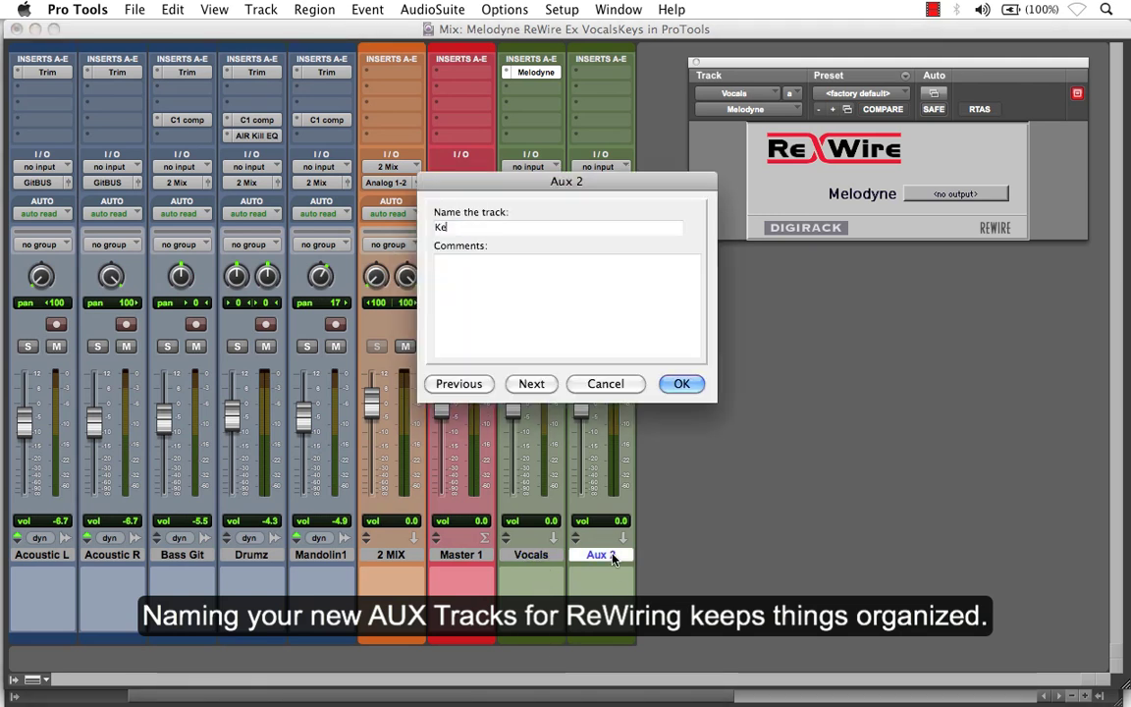
{"action": "type", "text": "ys"}
{"action": "key", "text": "Return"}
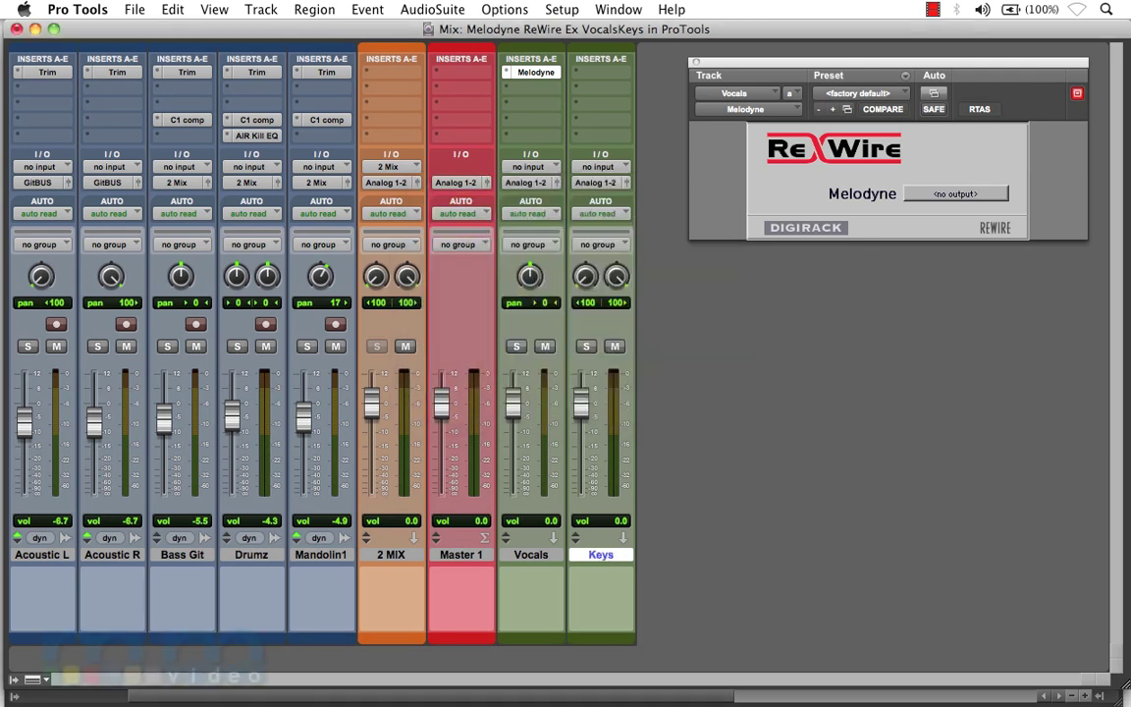
Insert the stereo Melodyne instrument as a multichannel plug-in on the Keys track's first insert slot.
{"action": "left_click", "coordinate": [611, 75]}
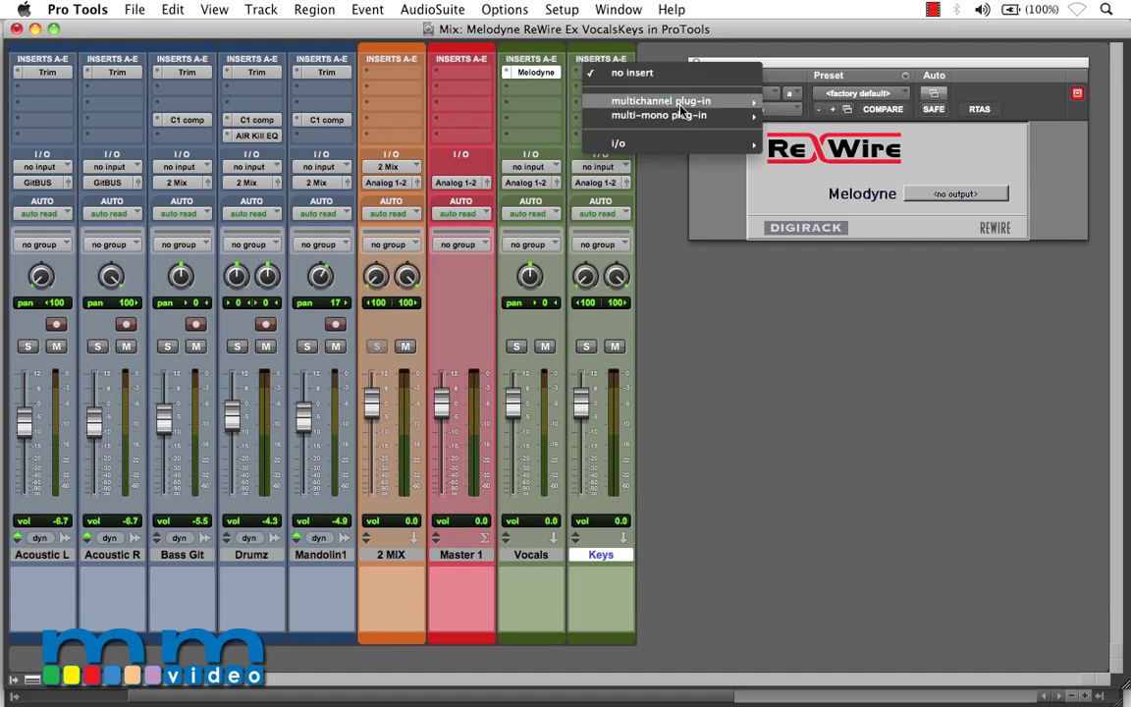
{"action": "mouse_move", "coordinate": [688, 102]}
{"action": "mouse_move", "coordinate": [865, 228]}
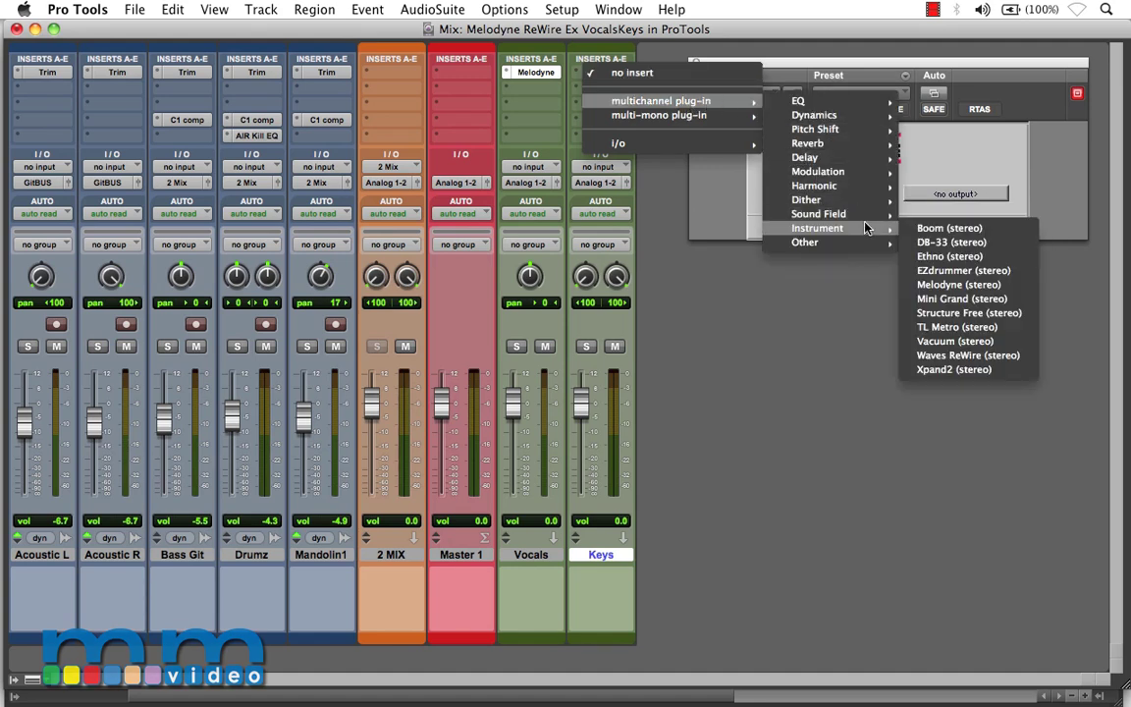
{"action": "left_click", "coordinate": [948, 285]}
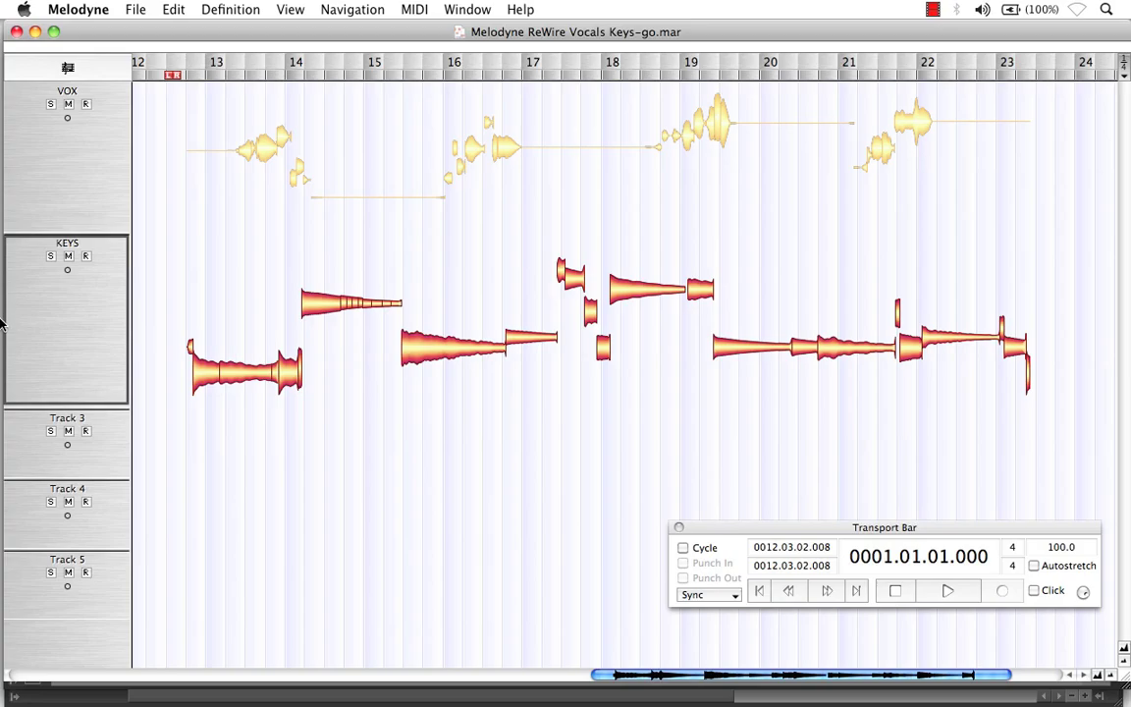
Return to Pro Tools and set the Keys track's Melodyne ReWire output to Channel 3 - Channel 4.
{"action": "left_click", "coordinate": [23, 335]}
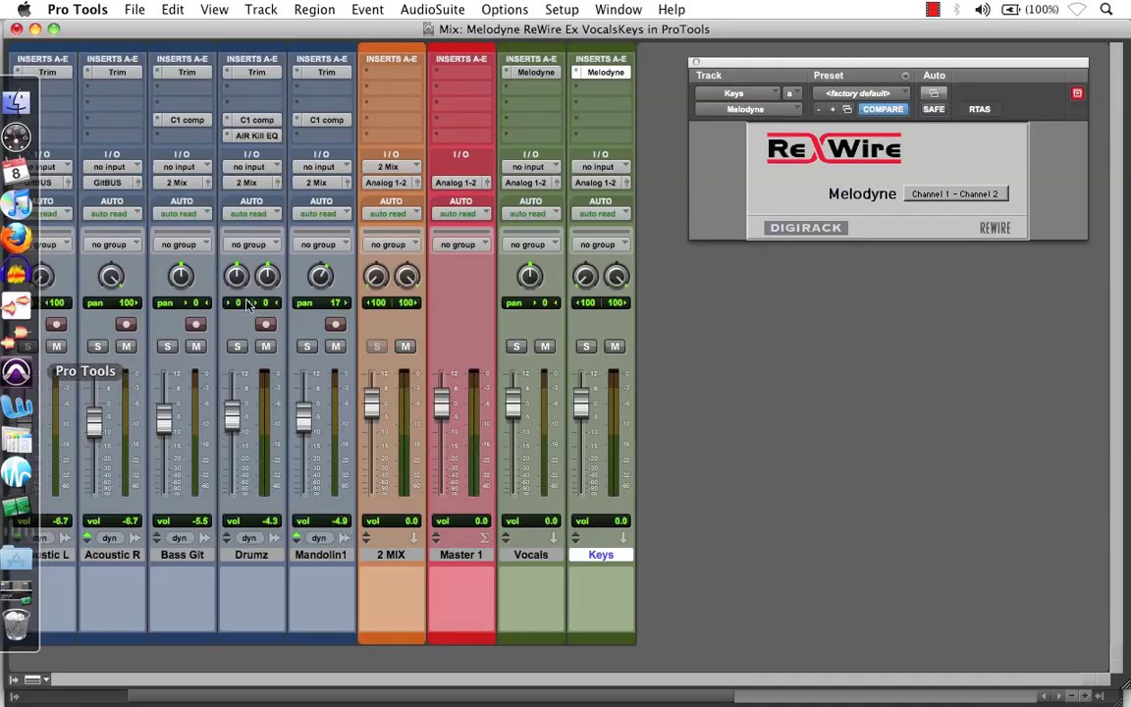
{"action": "left_click", "coordinate": [960, 195]}
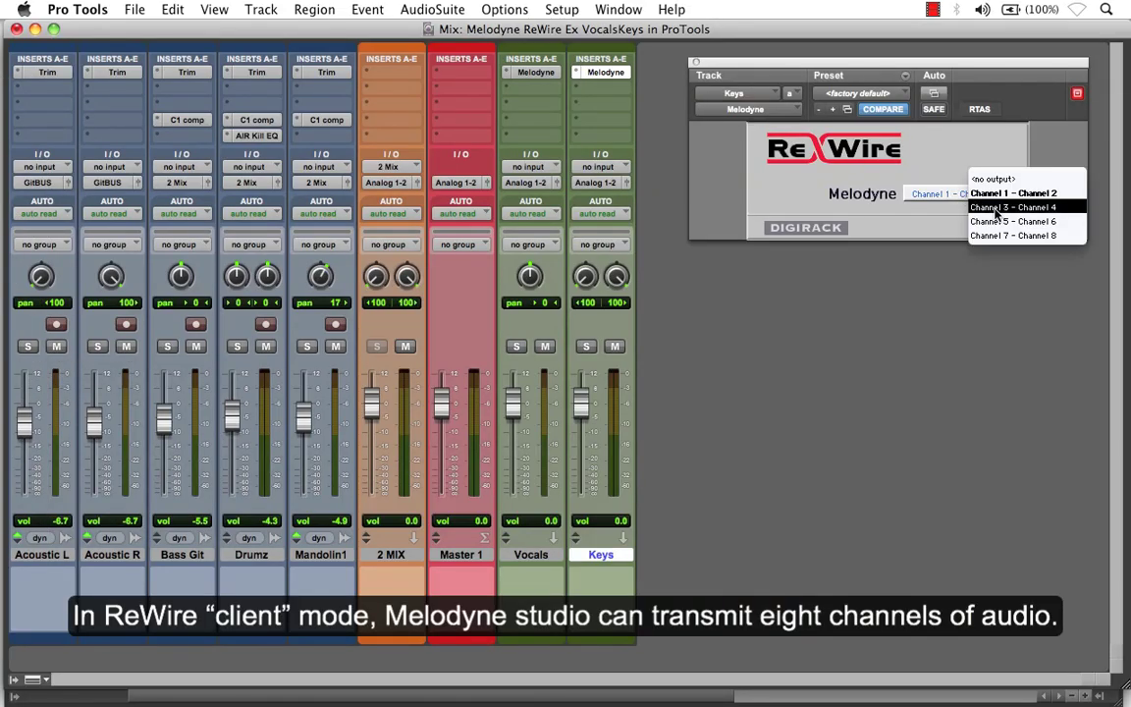
{"action": "left_click", "coordinate": [1001, 207]}
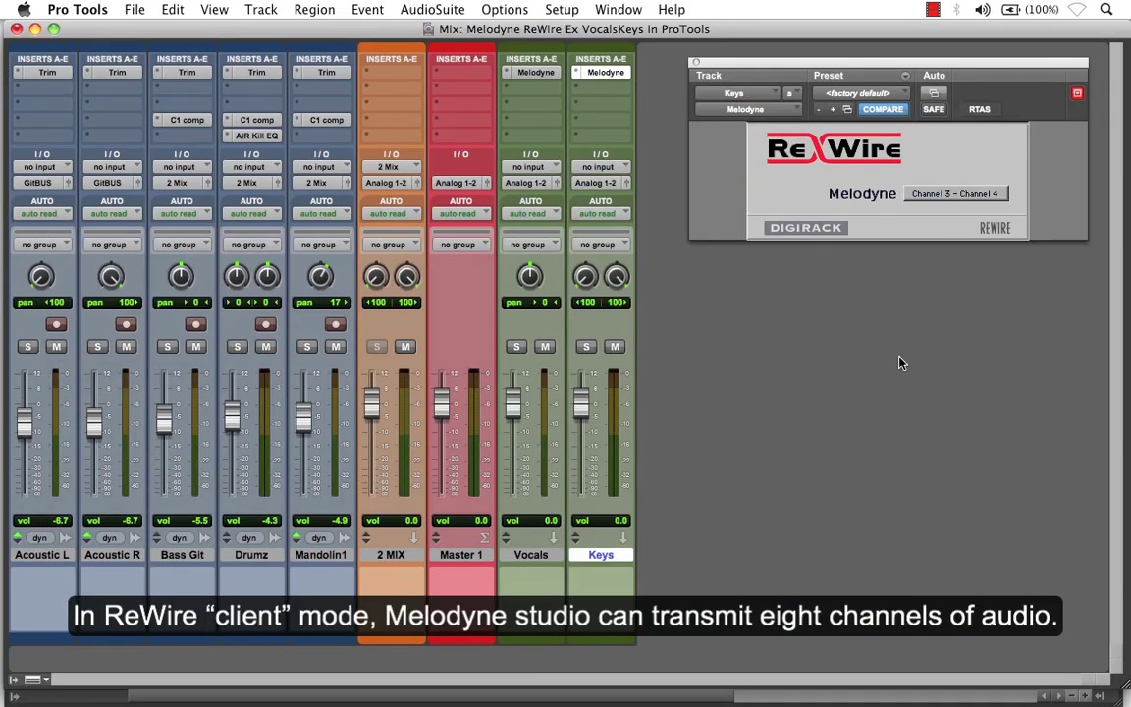
Set the Vocals track's Melodyne ReWire output to Channel 1, and reopen the Keys track's Melodyne insert.
{"action": "left_click", "coordinate": [529, 591]}
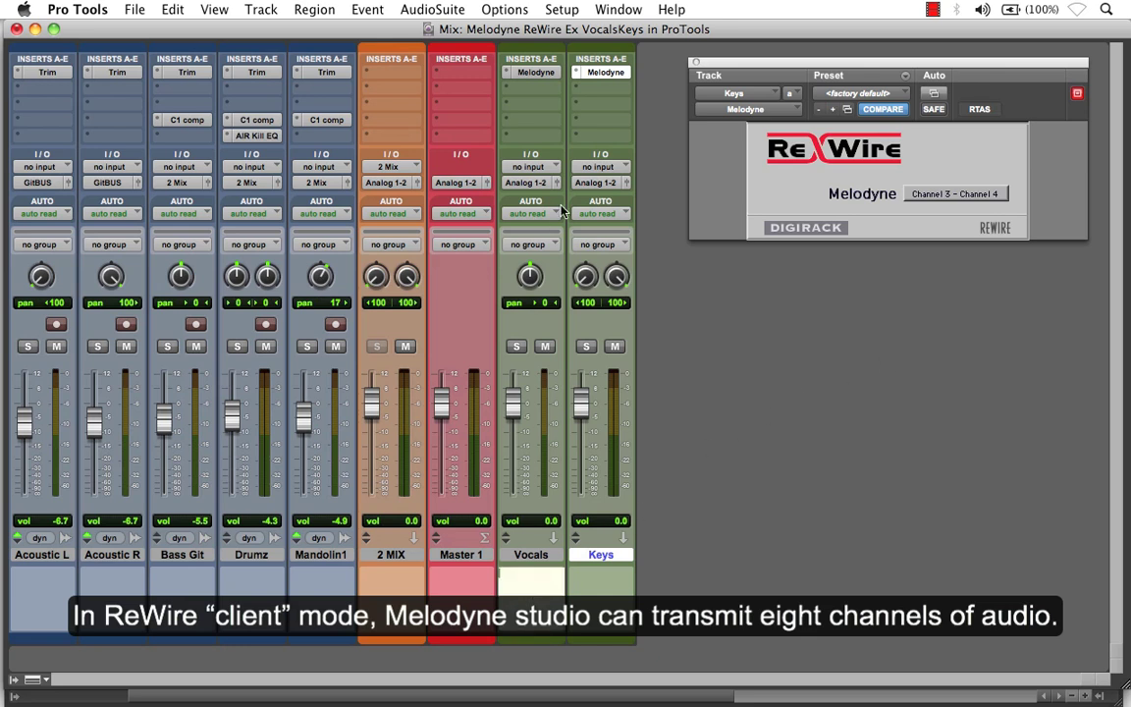
{"action": "left_click", "coordinate": [544, 78]}
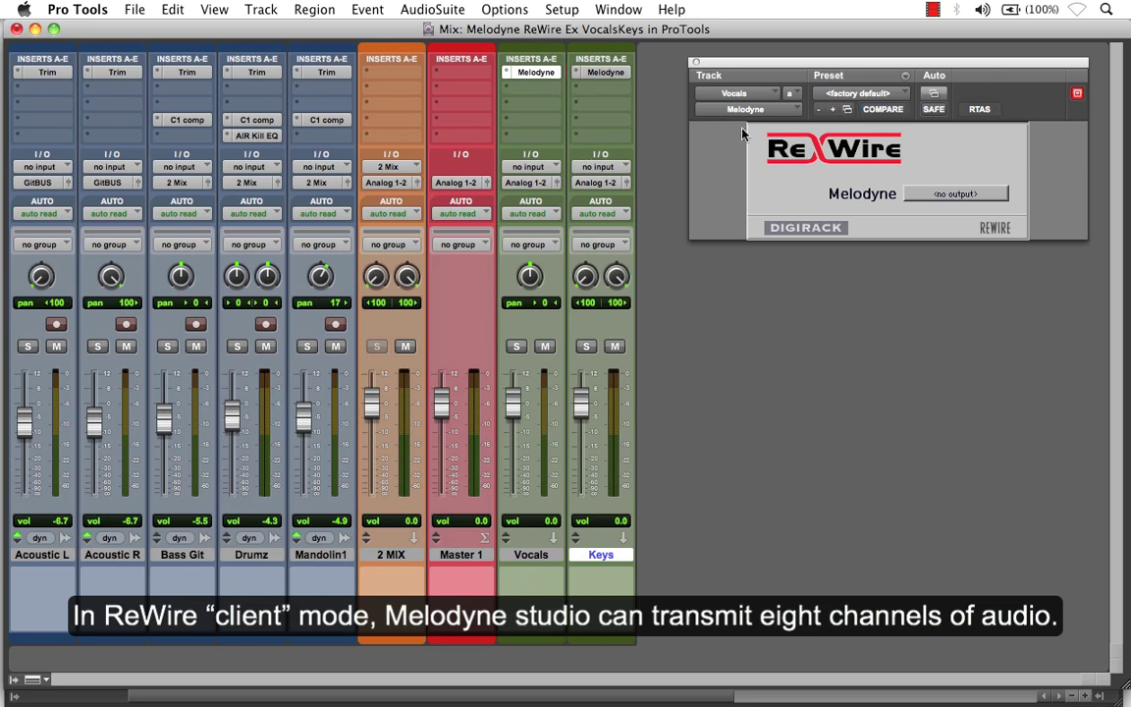
{"action": "left_click", "coordinate": [909, 191]}
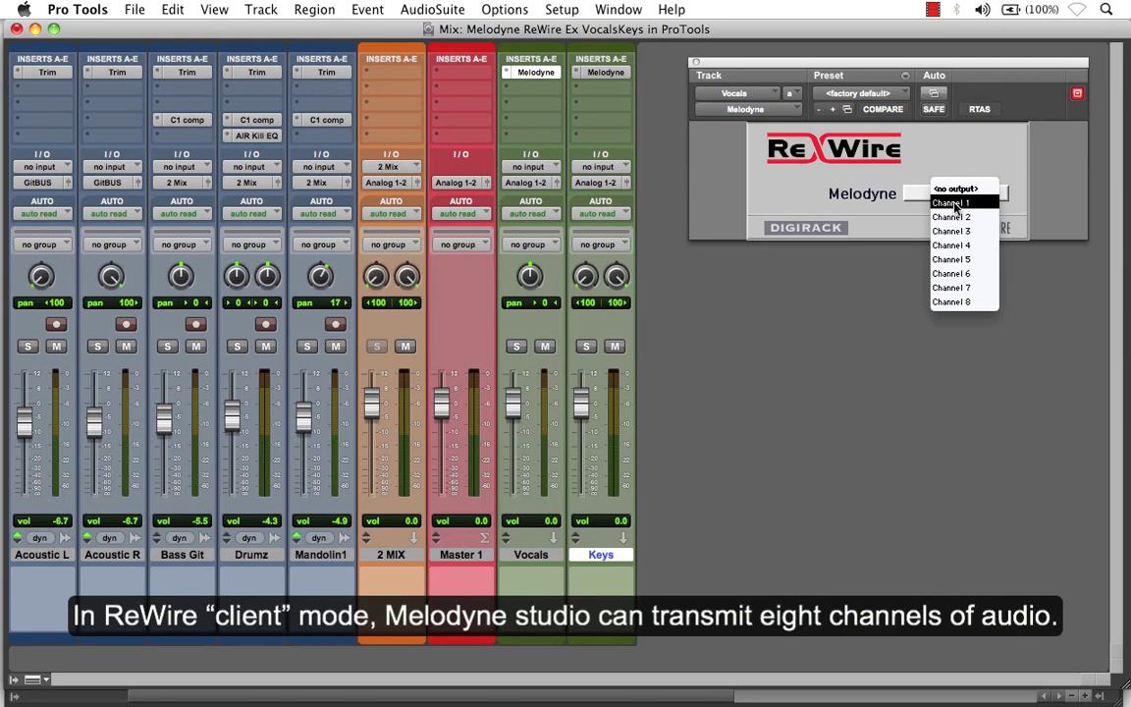
{"action": "left_click", "coordinate": [954, 208]}
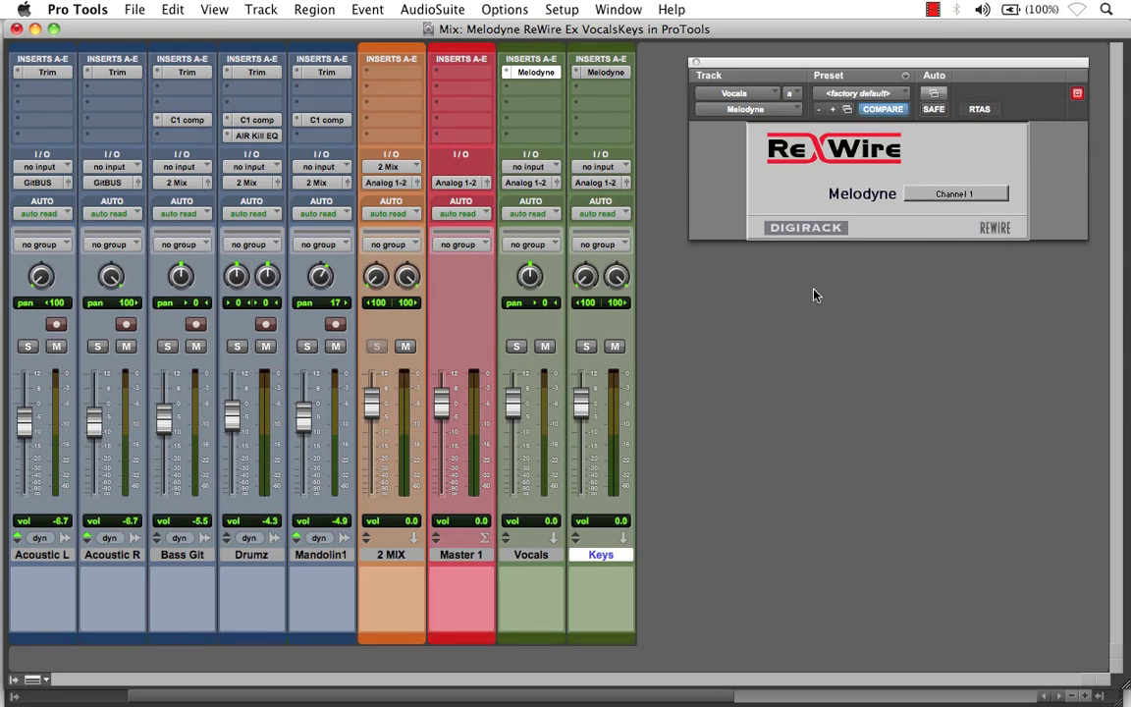
{"action": "left_click", "coordinate": [606, 74]}
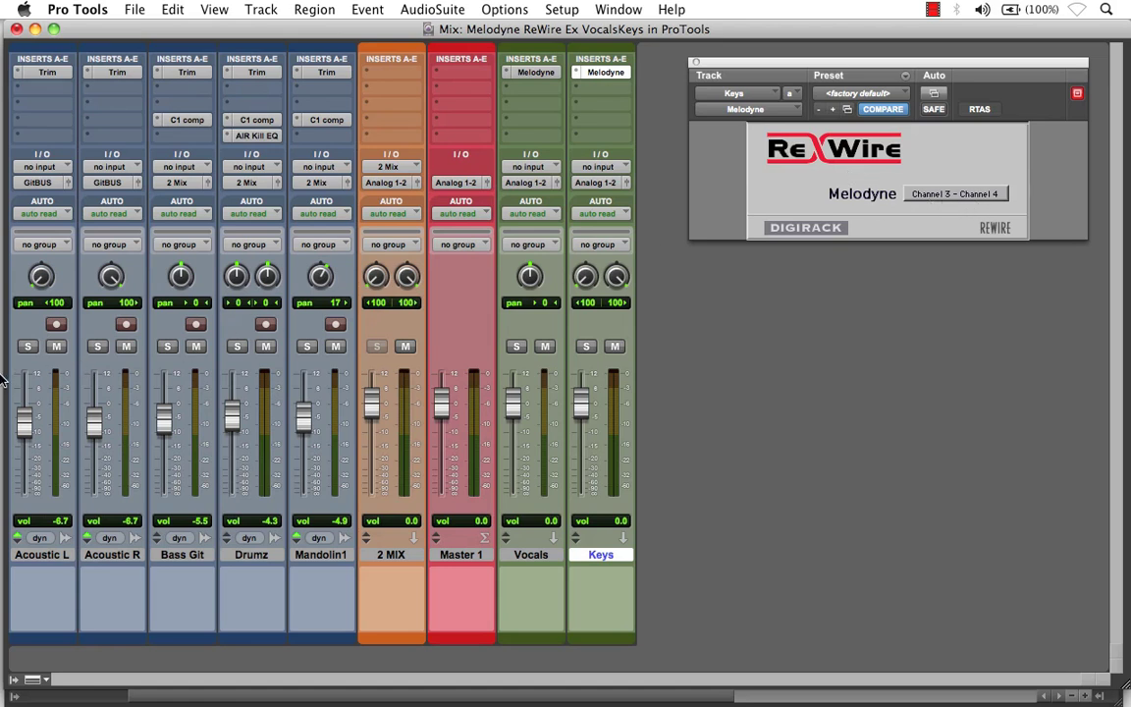
Switch to Melodyne and, in its mixer, route the VOX track to output 1 and the KEYS track to outputs 3-4.
{"action": "mouse_move", "coordinate": [22, 334]}
{"action": "left_click", "coordinate": [24, 312]}
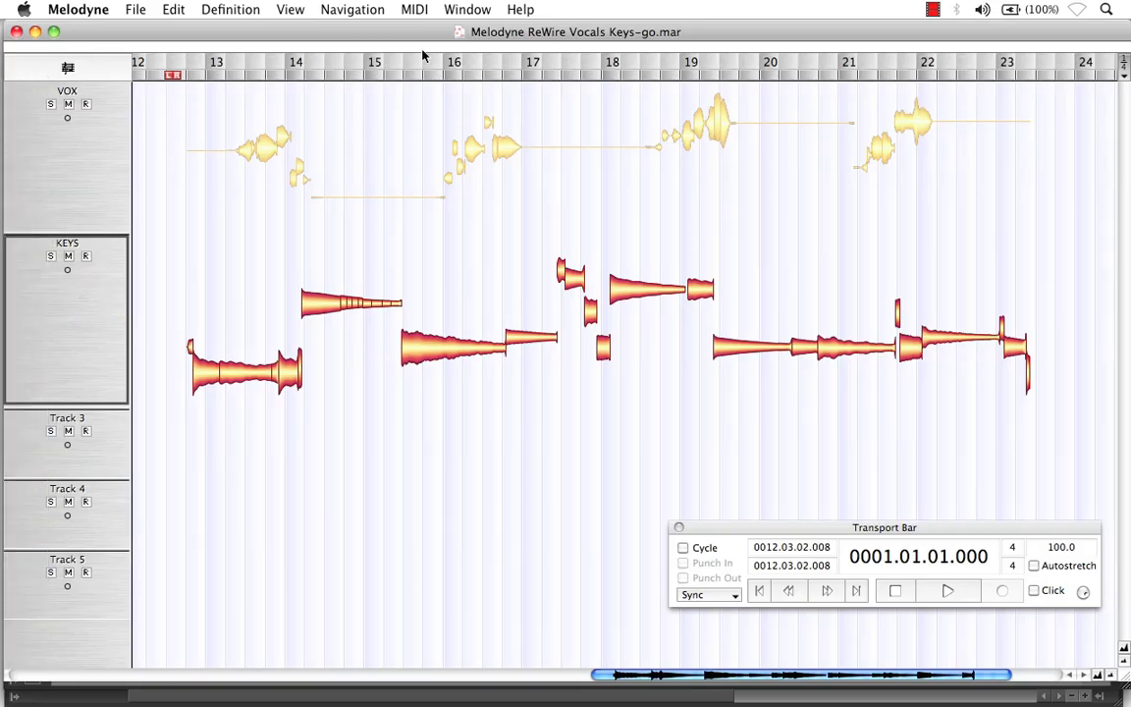
{"action": "left_click", "coordinate": [463, 10]}
{"action": "left_click", "coordinate": [481, 64]}
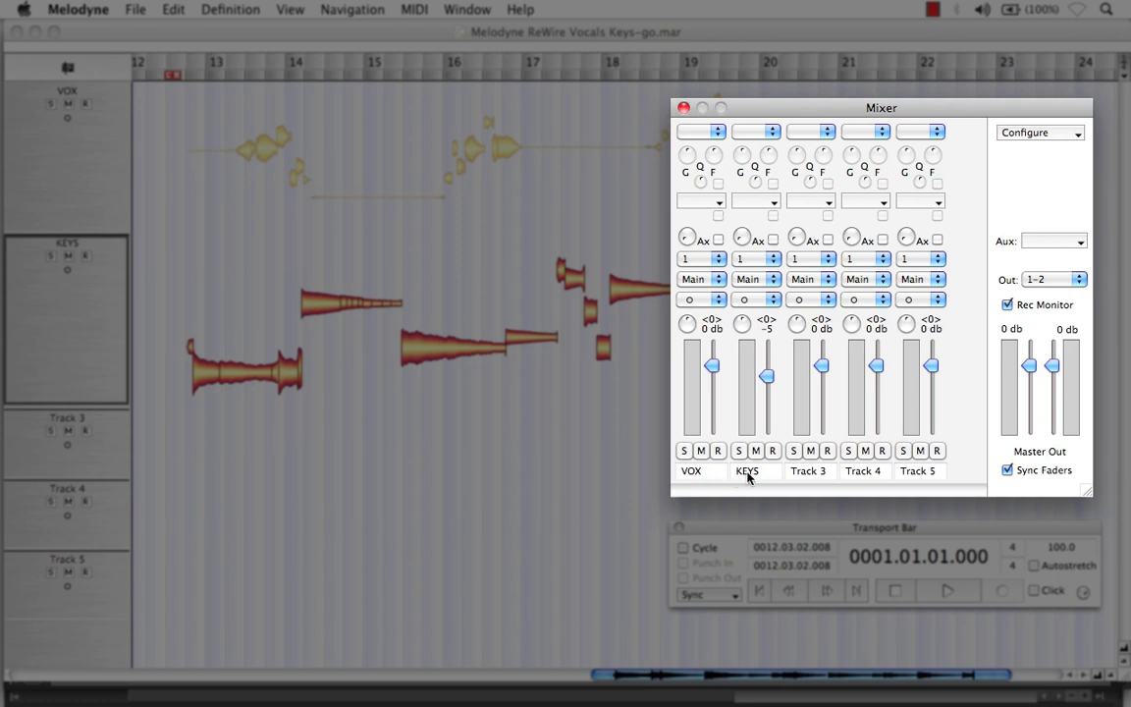
{"action": "left_click", "coordinate": [719, 280]}
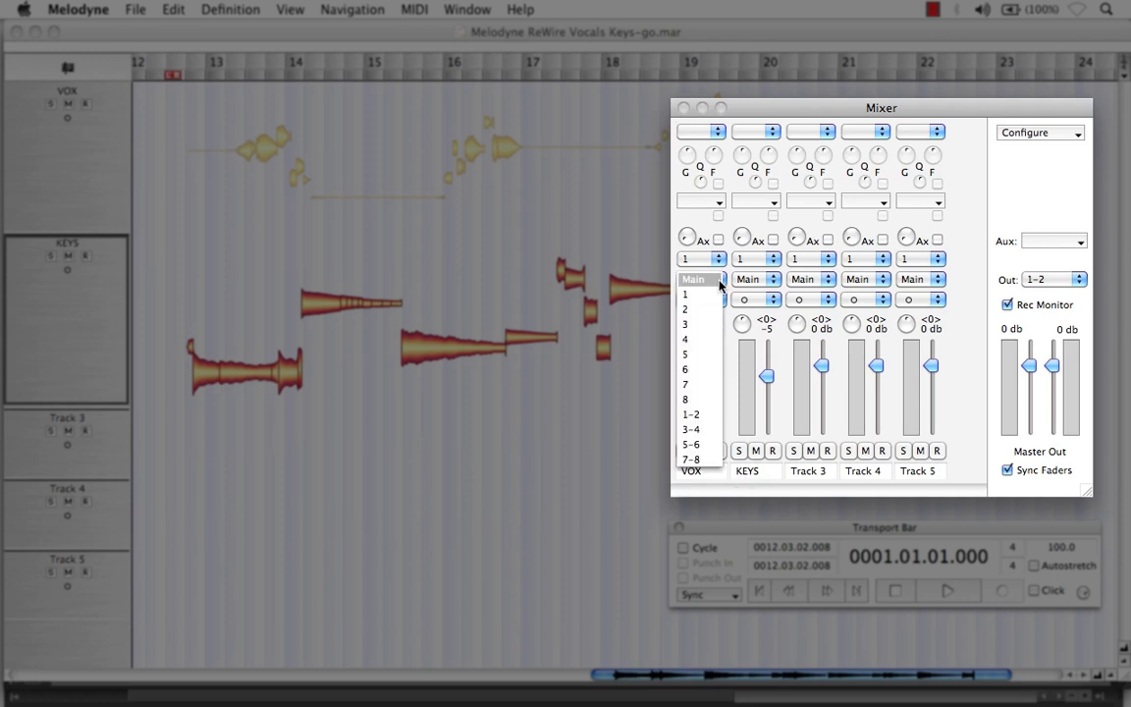
{"action": "left_click", "coordinate": [708, 292]}
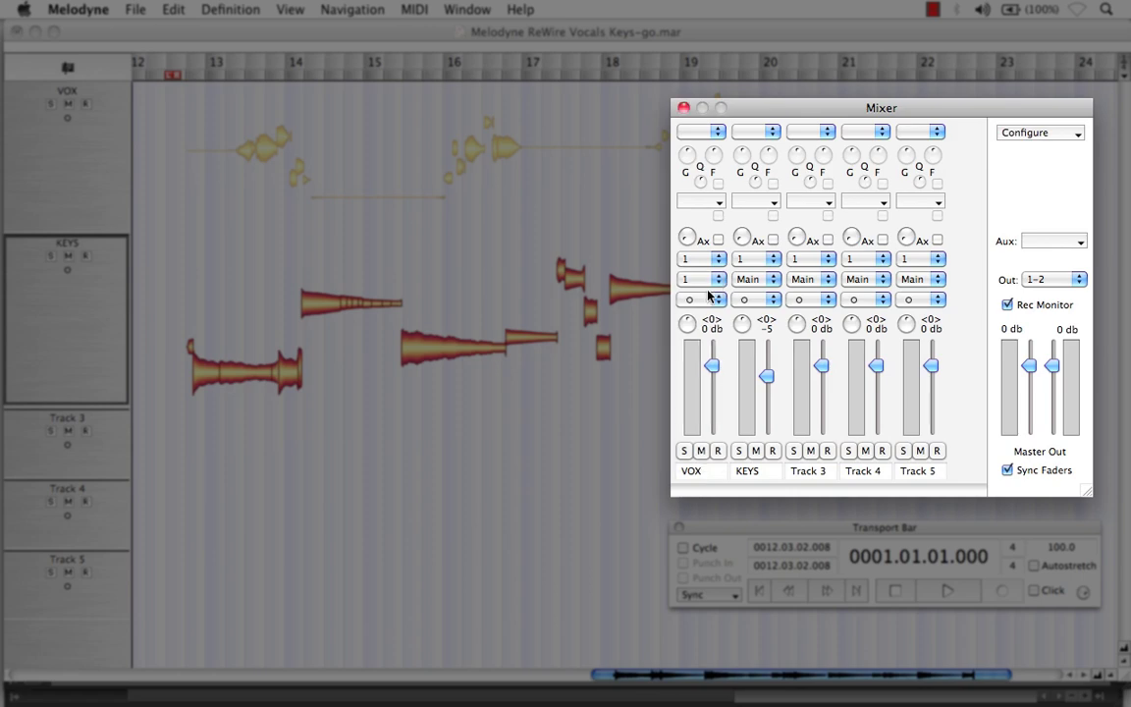
{"action": "left_click", "coordinate": [775, 281]}
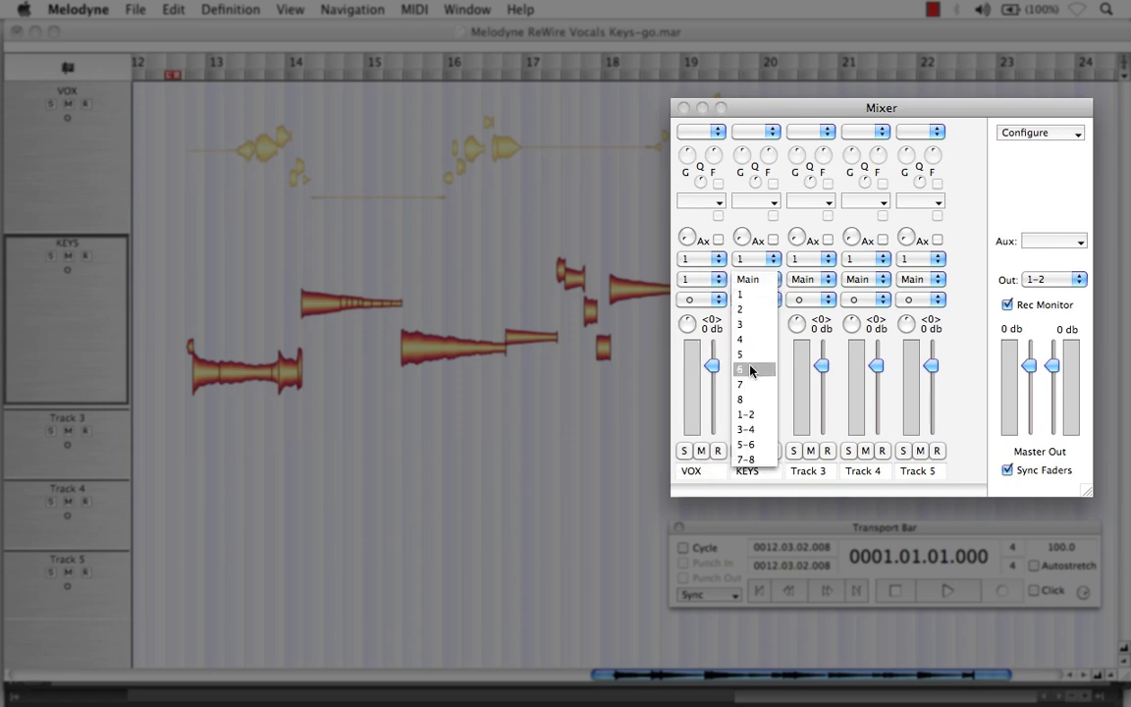
{"action": "left_click", "coordinate": [750, 429]}
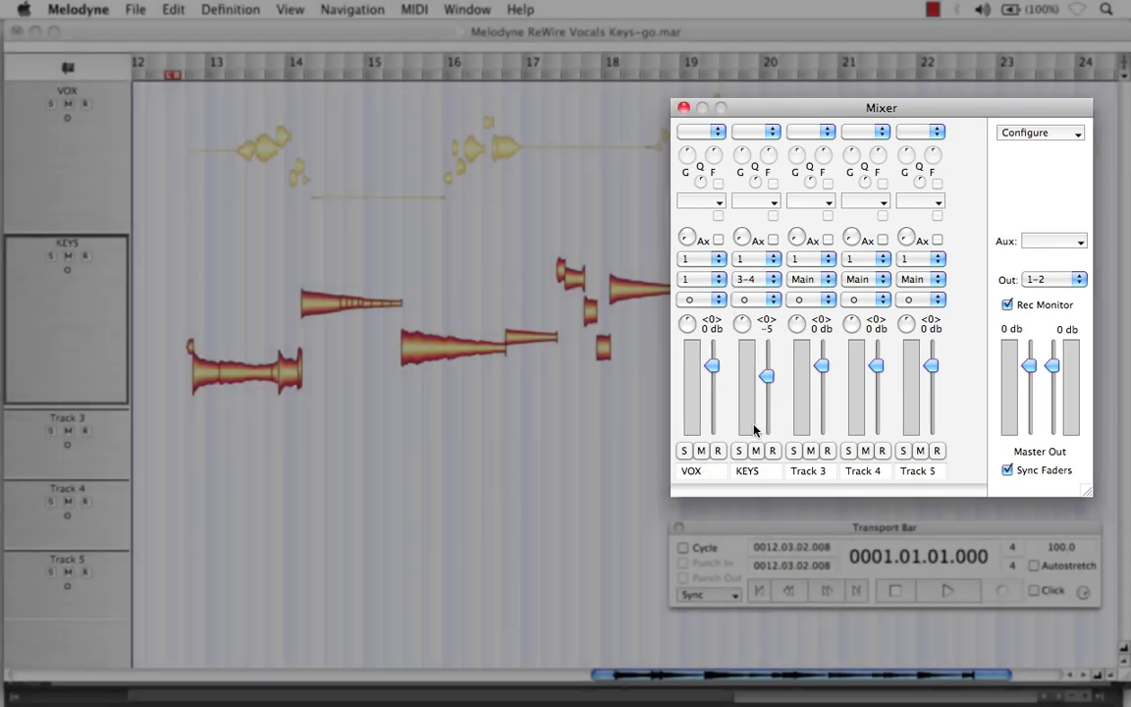
Switch to Pro Tools and change from the Mix window to the Edit window.
{"action": "mouse_move", "coordinate": [24, 336]}
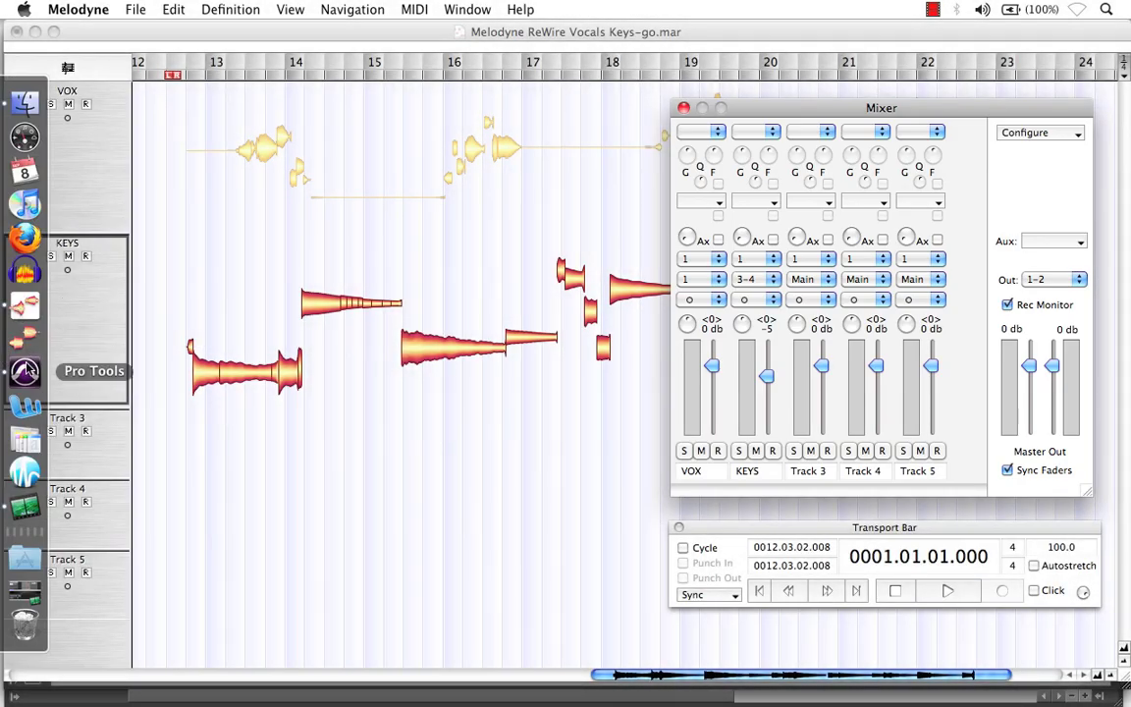
{"action": "left_click", "coordinate": [25, 371]}
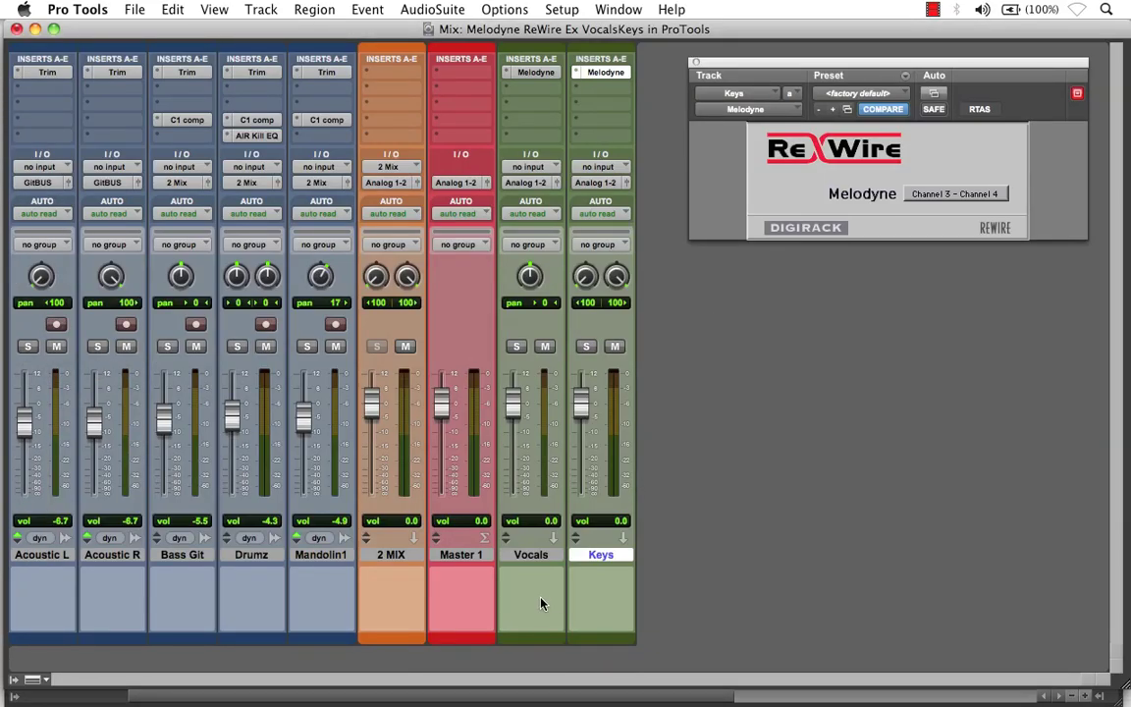
{"action": "left_click", "coordinate": [601, 595]}
{"action": "key", "text": "super+equal"}
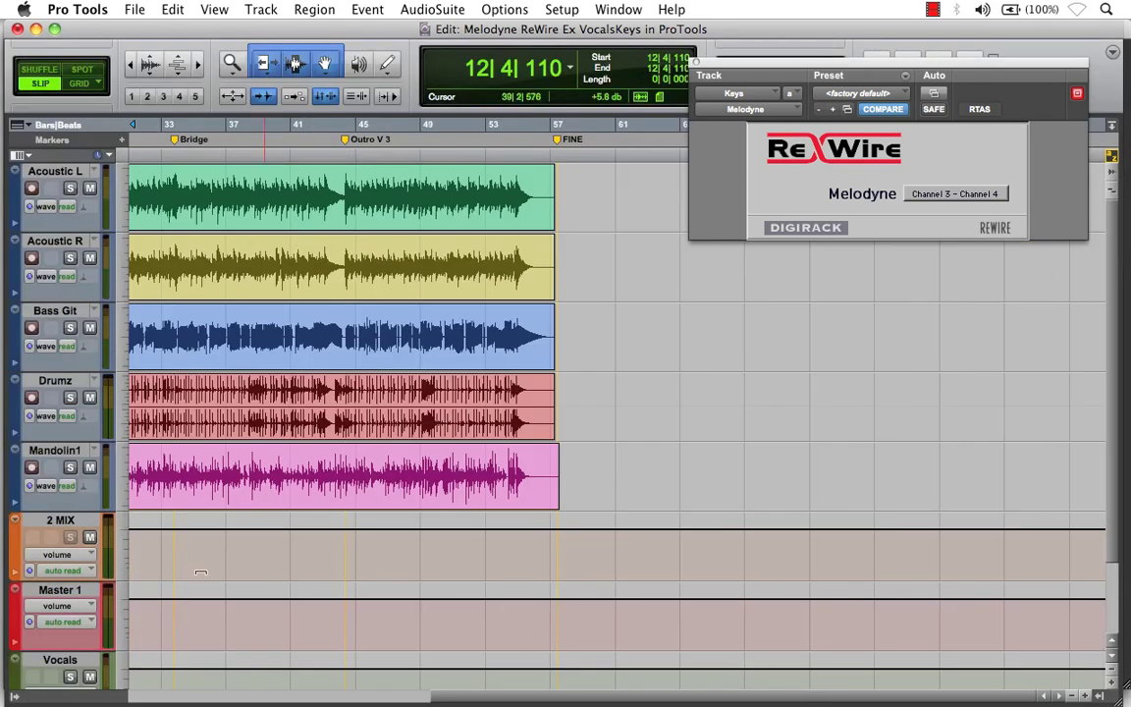
Switch to Melodyne and check the Link Transport to ReWire Host setting among the transport's sync options.
{"action": "left_click", "coordinate": [24, 293]}
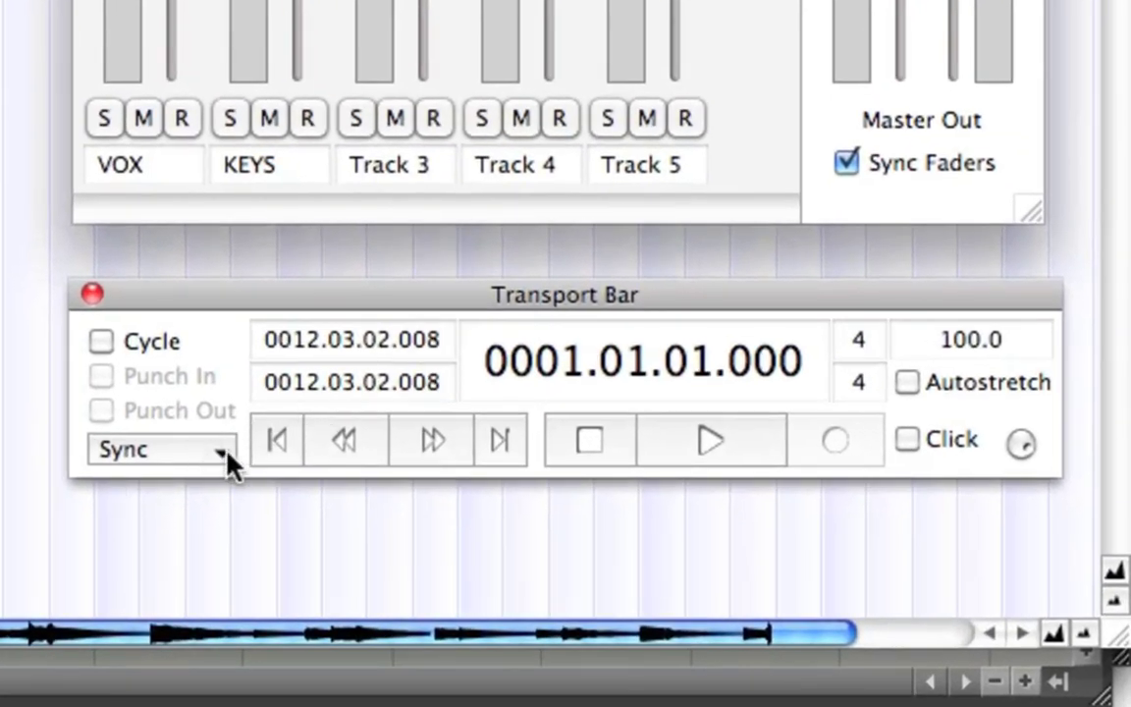
{"action": "left_click", "coordinate": [227, 455]}
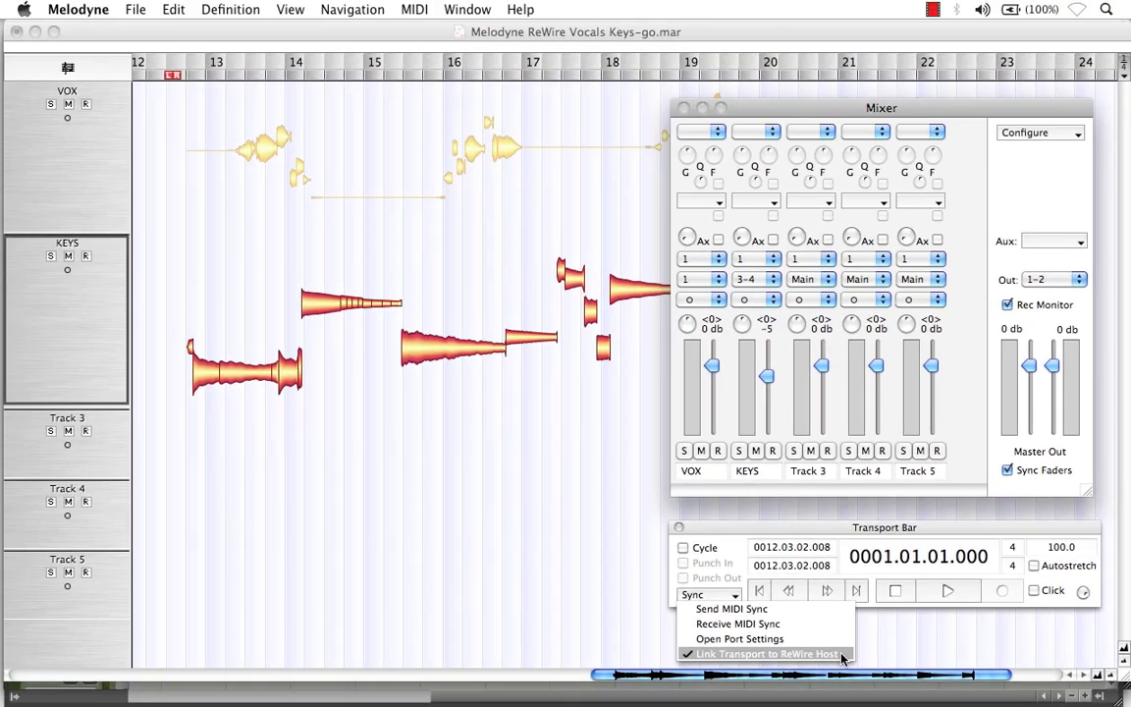
{"action": "left_click", "coordinate": [902, 636]}
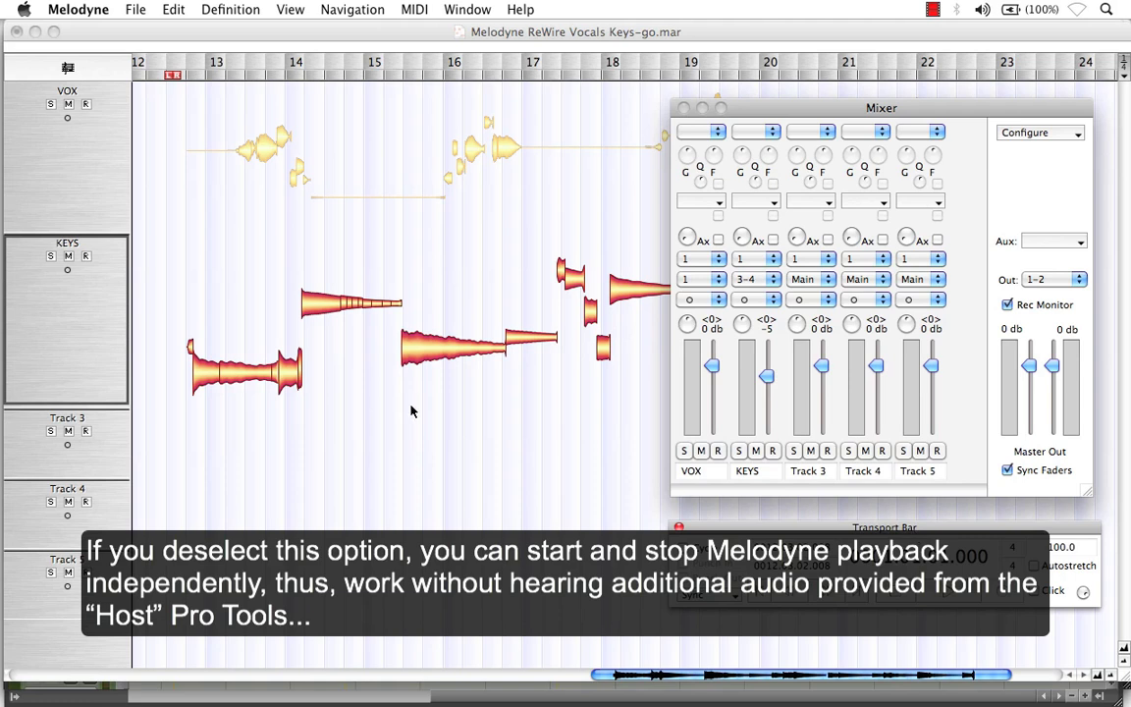
Return to Pro Tools and bring up the Mix window to review the Vocals and Keys aux tracks.
{"action": "mouse_move", "coordinate": [12, 329]}
{"action": "left_click", "coordinate": [21, 372]}
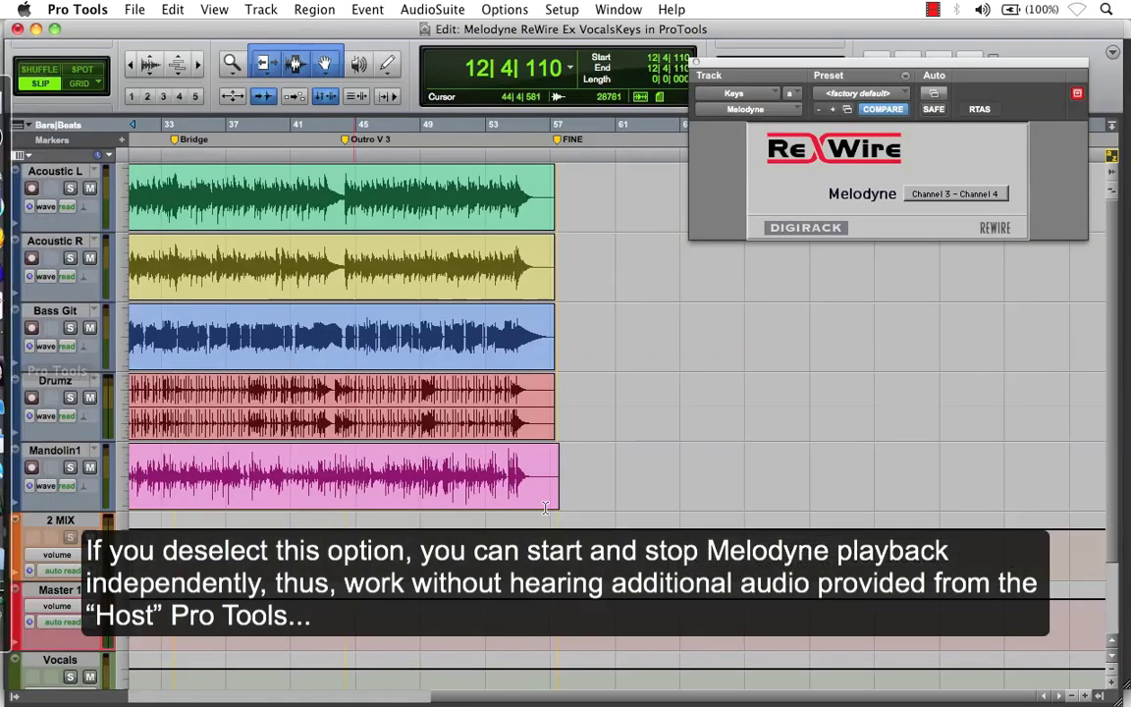
{"action": "key", "text": "super+equal"}
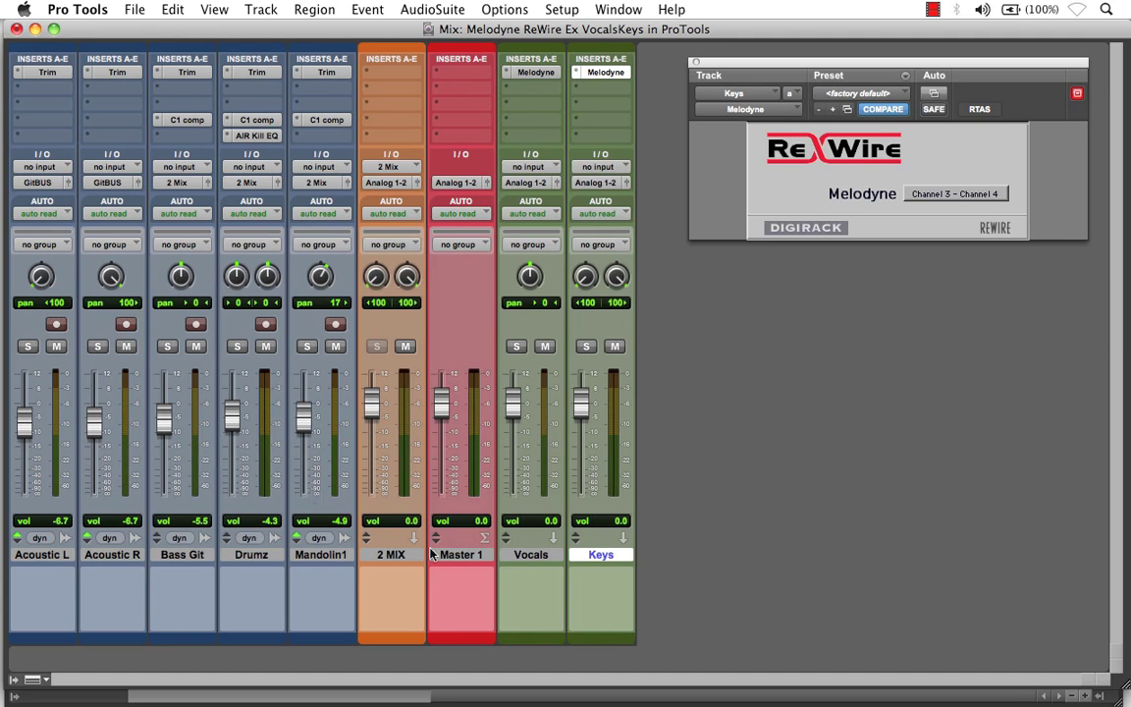
{"action": "left_click", "coordinate": [521, 598]}
{"action": "left_click", "coordinate": [578, 596]}
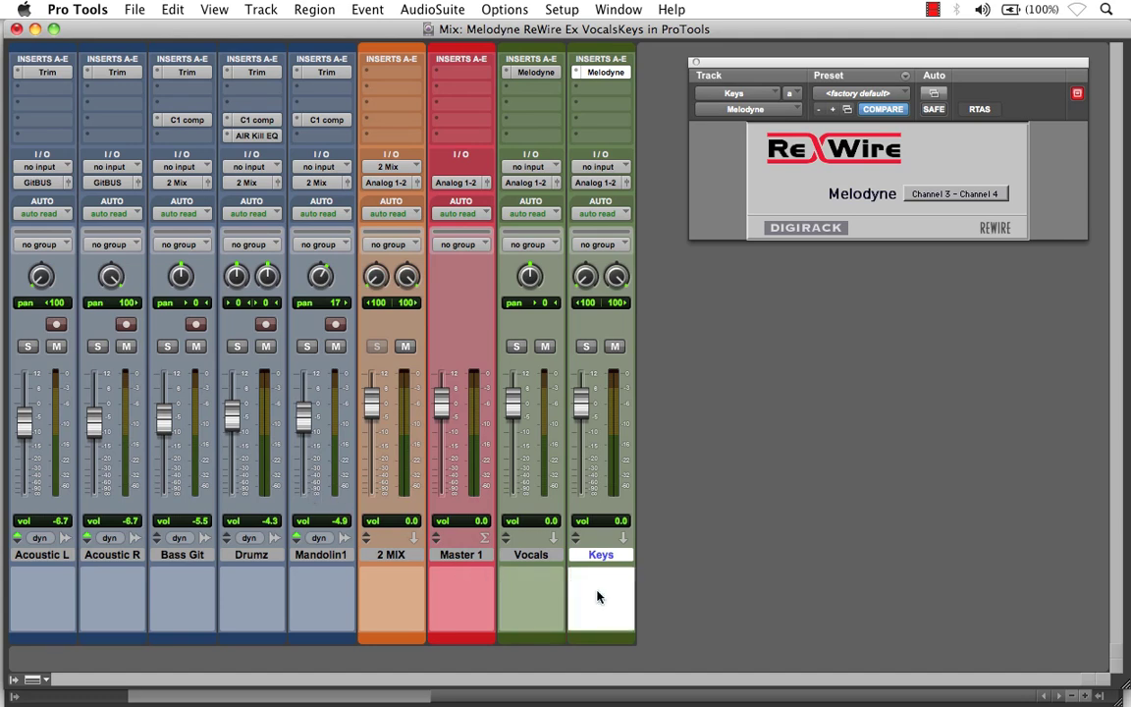
Switch to Melodyne and start playback to hear the tracks through the ReWire connection.
{"action": "mouse_move", "coordinate": [25, 330]}
{"action": "left_click", "coordinate": [26, 304]}
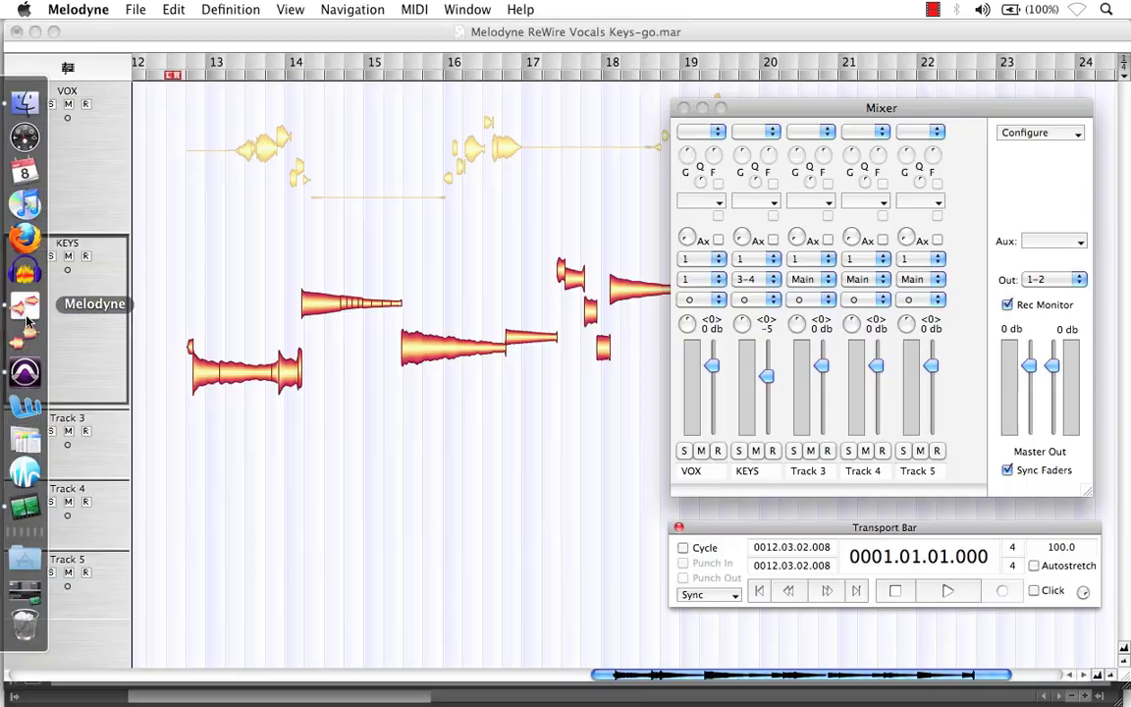
{"action": "key", "text": "space"}
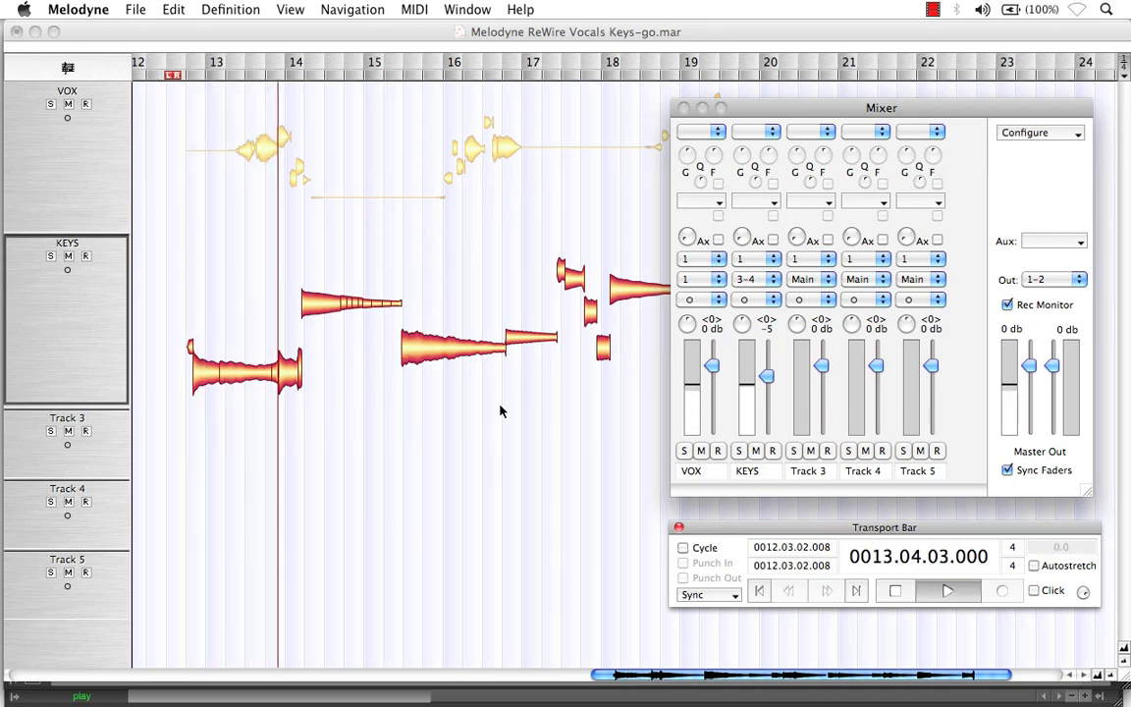
Mute and unmute the KEYS track and the VOX track in turn during playback, and stop the transport.
{"action": "mouse_move", "coordinate": [28, 378]}
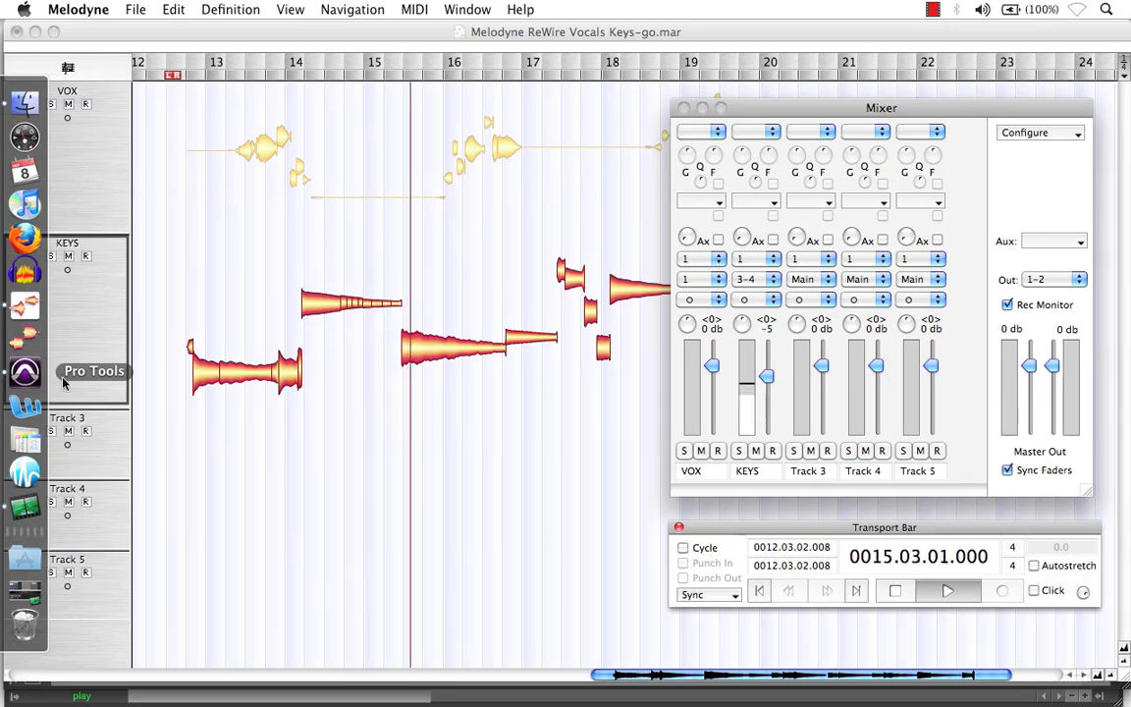
{"action": "left_click", "coordinate": [755, 451]}
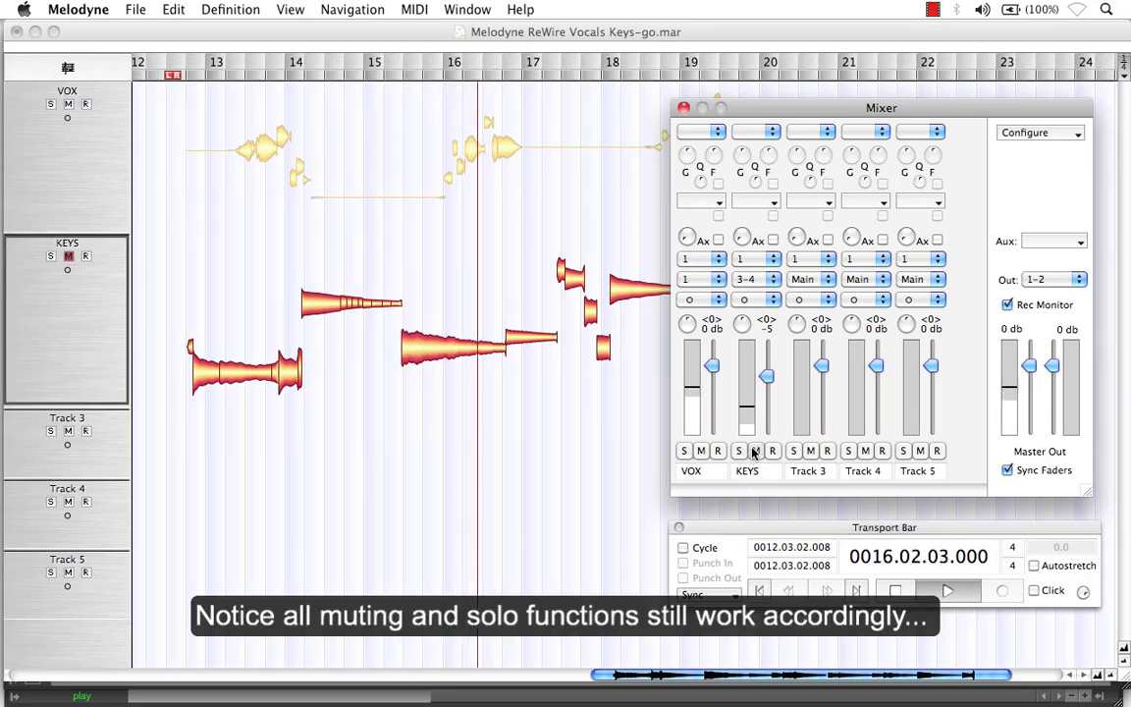
{"action": "left_click", "coordinate": [755, 451]}
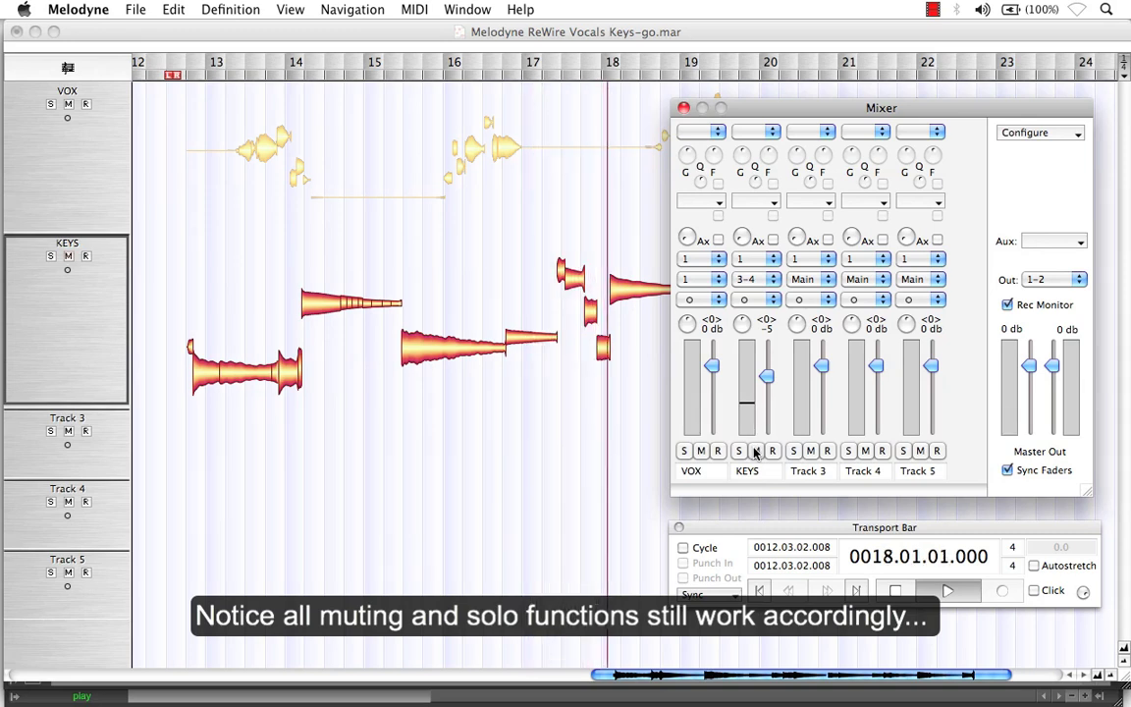
{"action": "left_click", "coordinate": [701, 450]}
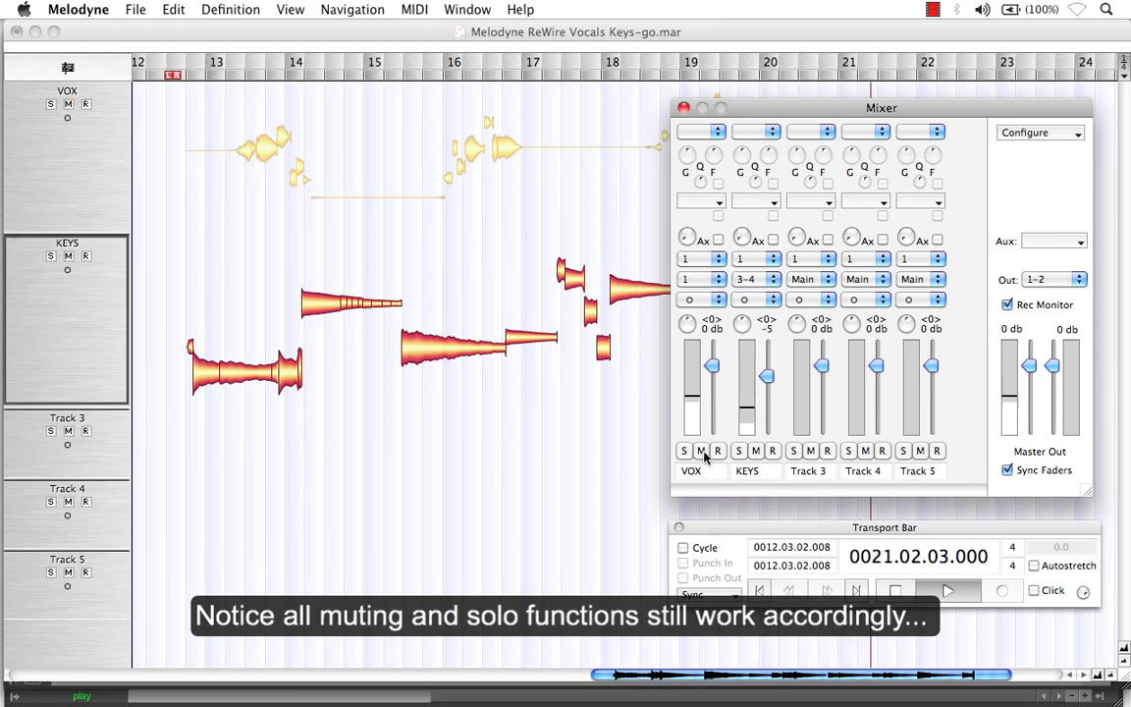
{"action": "left_click", "coordinate": [701, 450]}
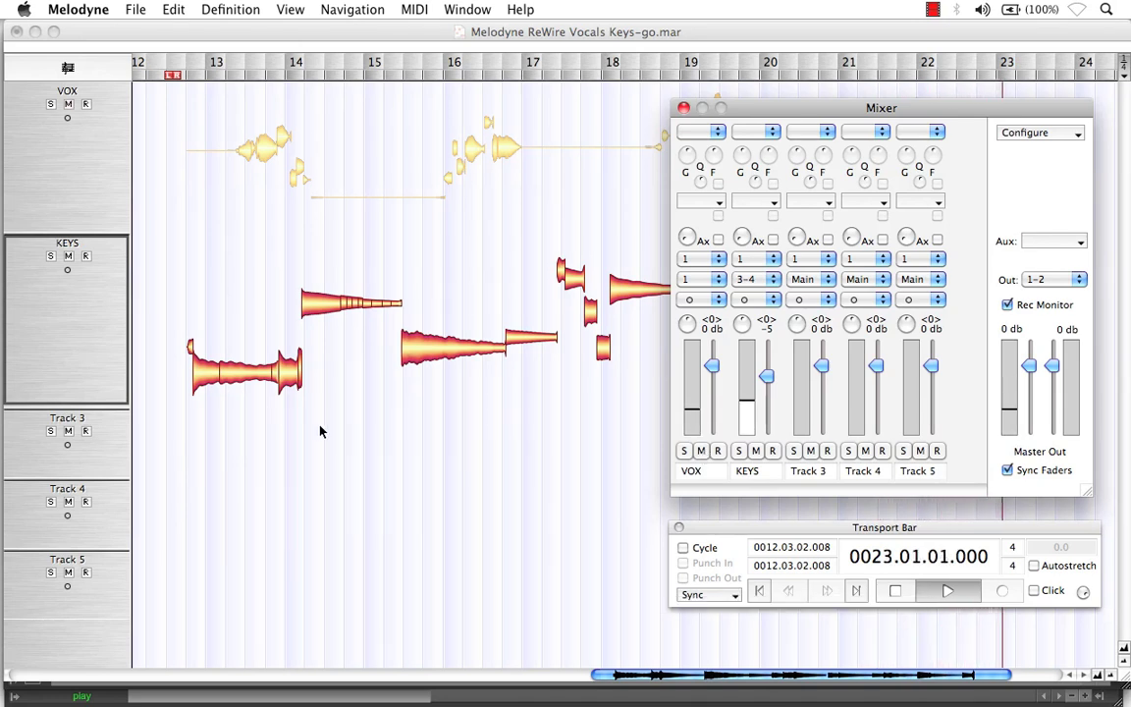
{"action": "key", "text": "space"}
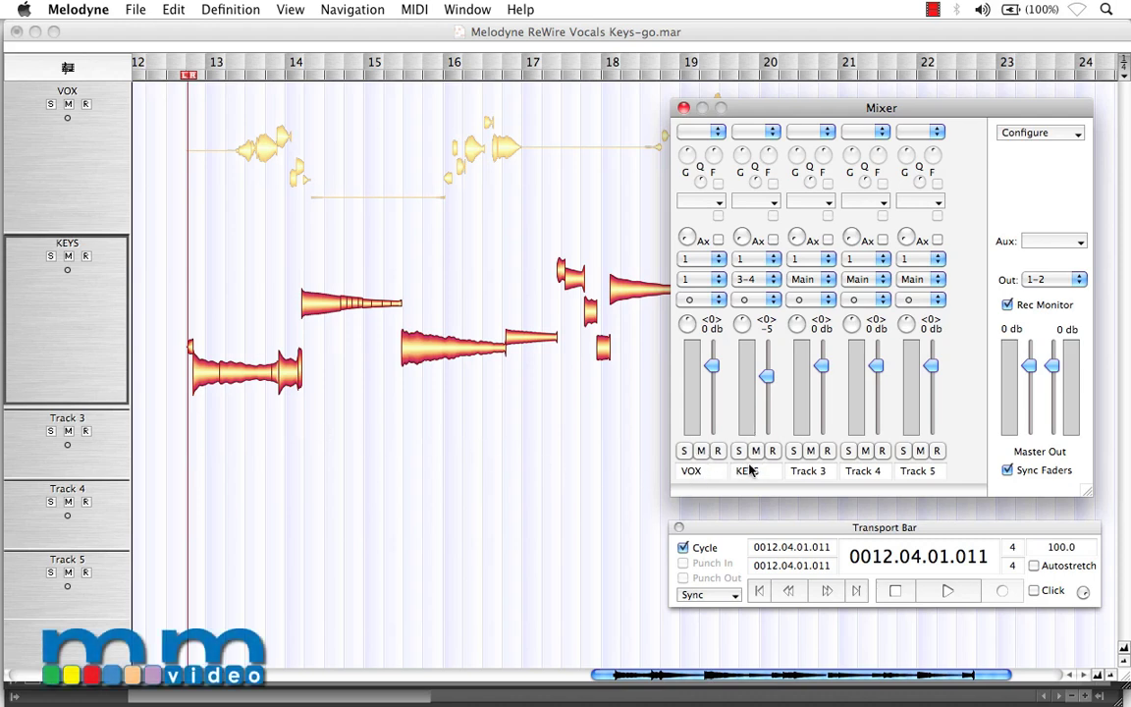
Select the VOX and KEYS tracks alternately in the arrangement to examine the imported audio of each.
{"action": "left_click", "coordinate": [77, 183]}
{"action": "left_click", "coordinate": [78, 305]}
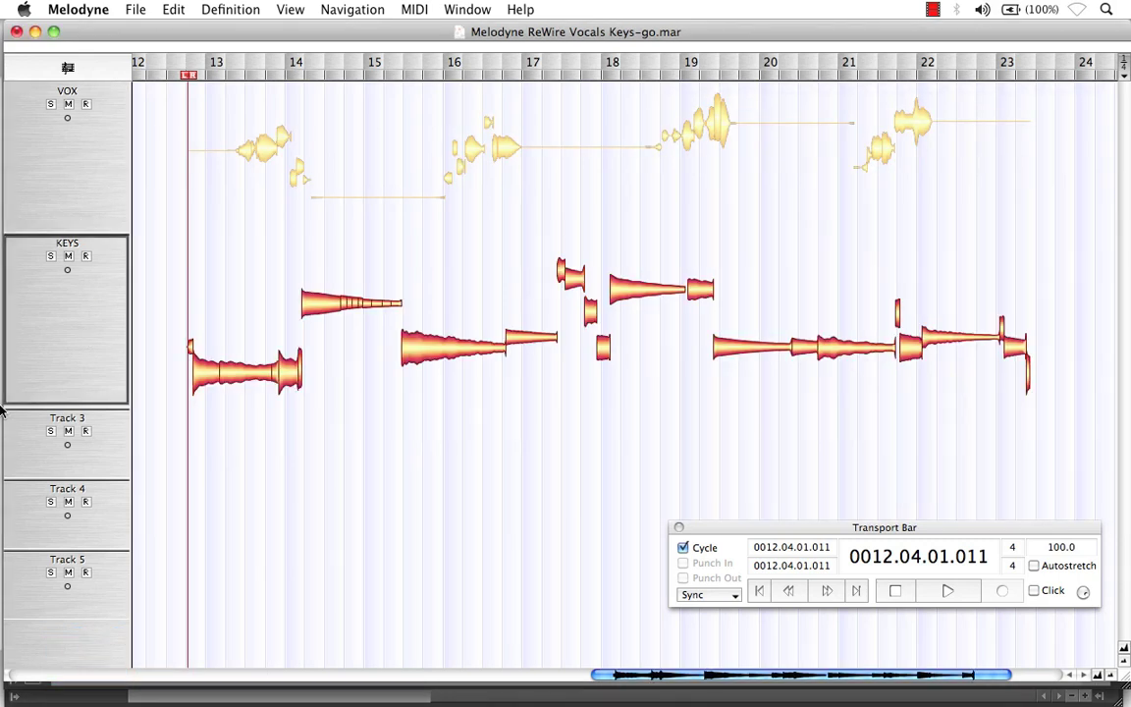
{"action": "mouse_move", "coordinate": [3, 407]}
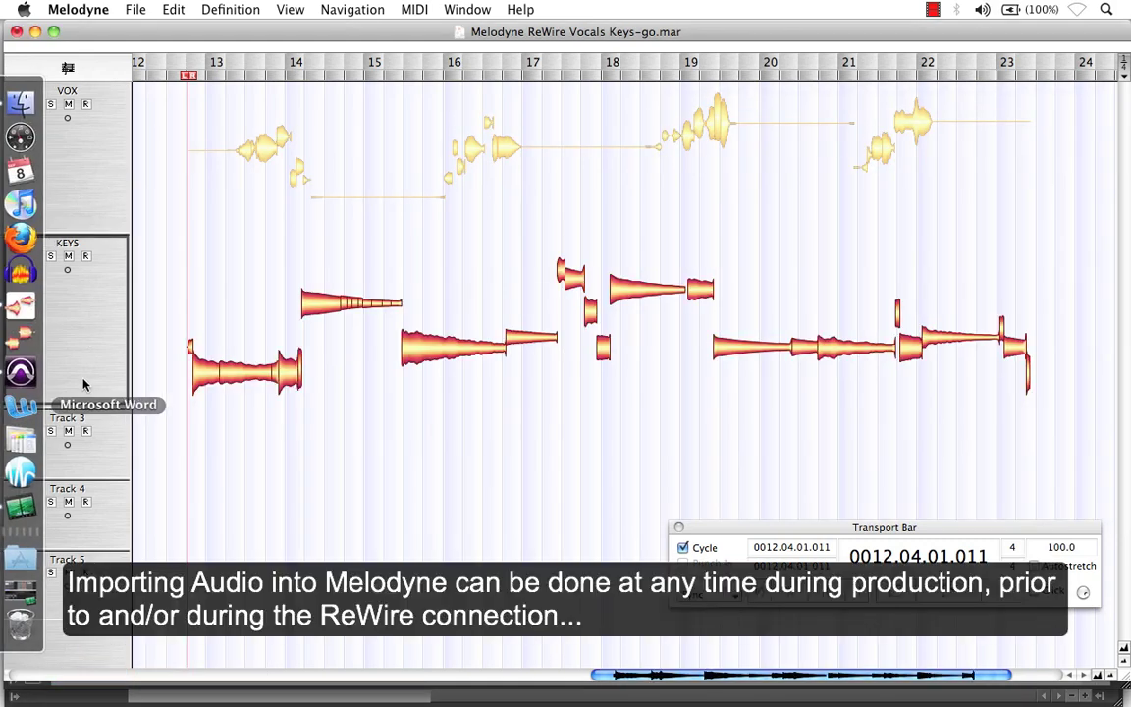
{"action": "left_click", "coordinate": [86, 155]}
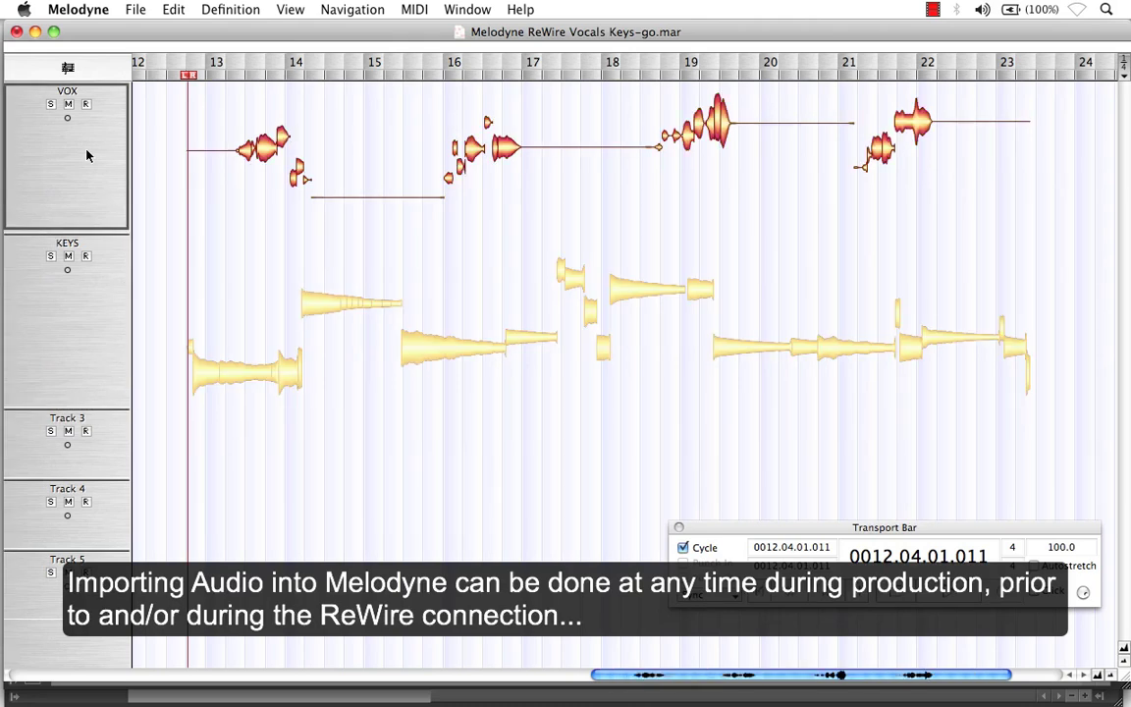
{"action": "left_click", "coordinate": [82, 353]}
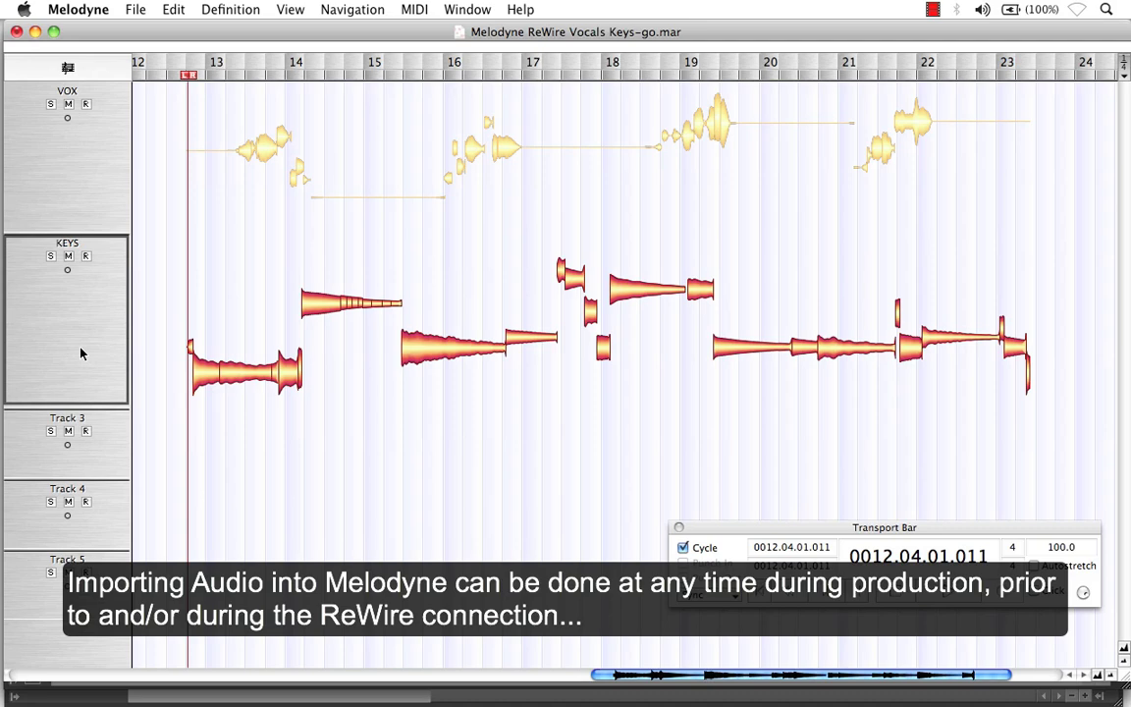
{"action": "left_click", "coordinate": [72, 159]}
Switch back to Pro Tools to view the mixer with the Vocals and Keys aux tracks.
{"action": "mouse_move", "coordinate": [4, 311]}
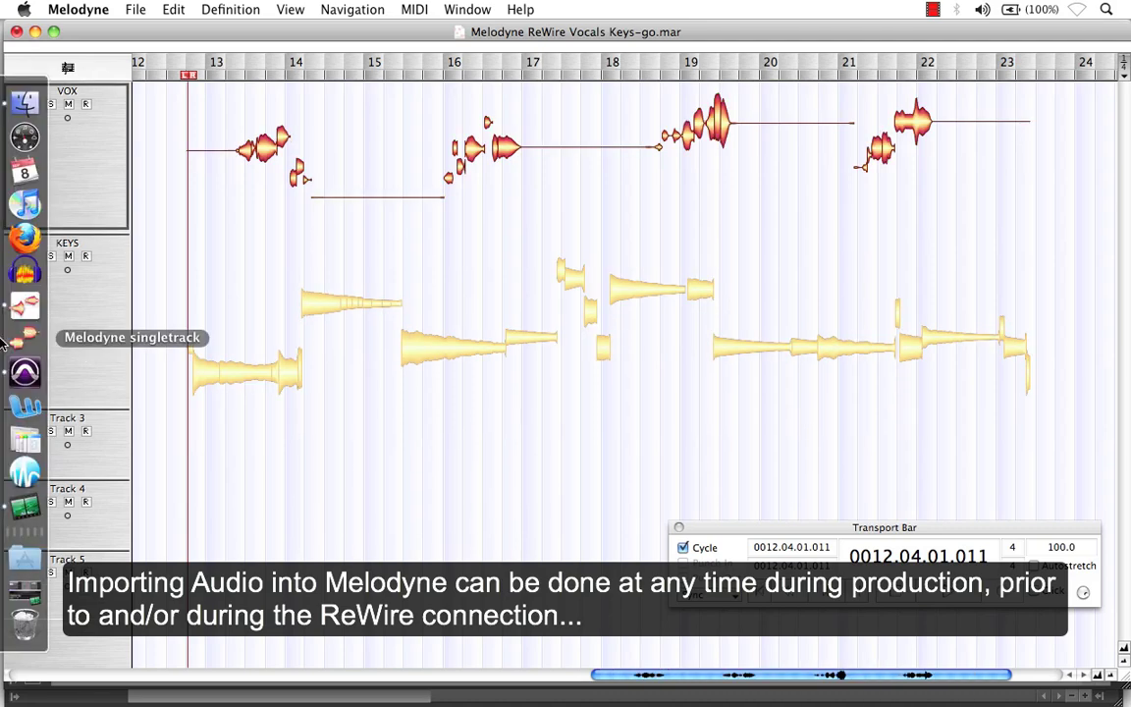
{"action": "left_click", "coordinate": [24, 372]}
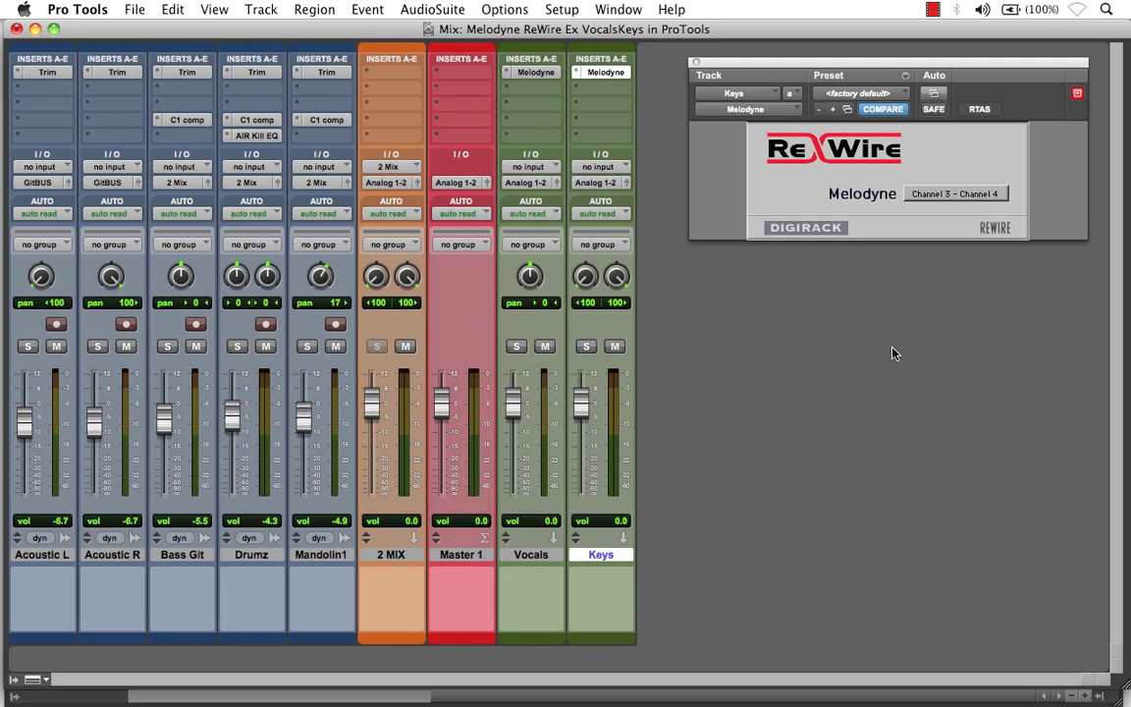
{"action": "mouse_move", "coordinate": [12, 263]}
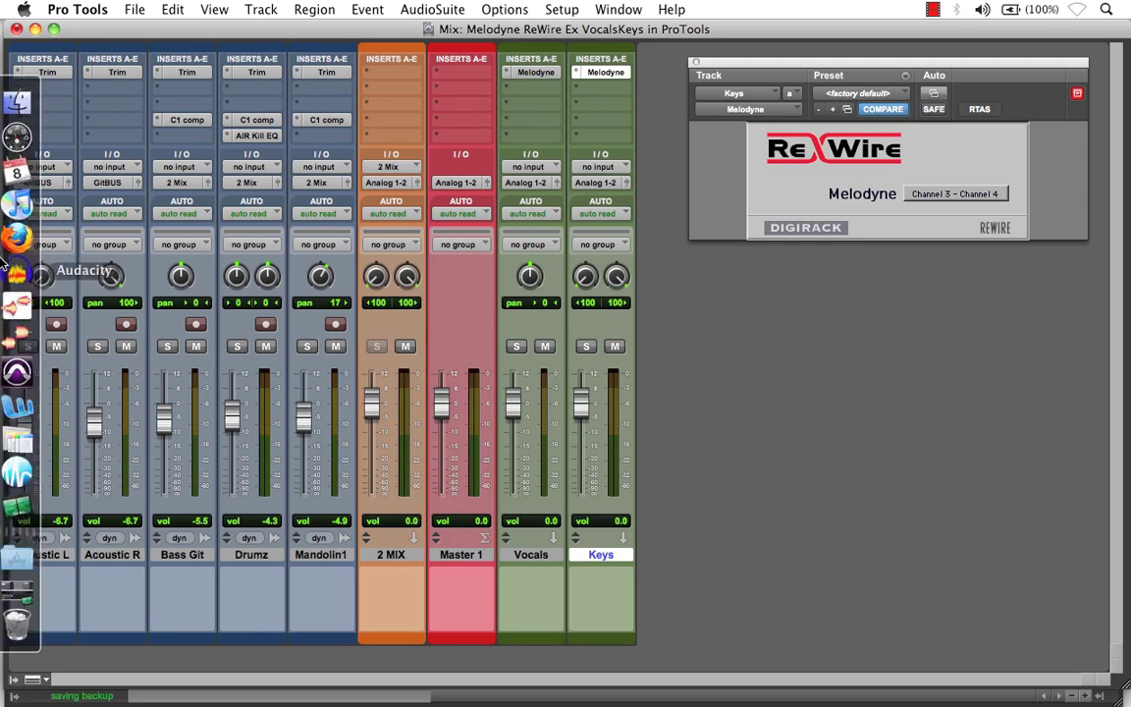
Switch to Melodyne, open the VOX track in the editing window and zoom in on its notes around bars 13 and 14.
{"action": "left_click", "coordinate": [25, 312]}
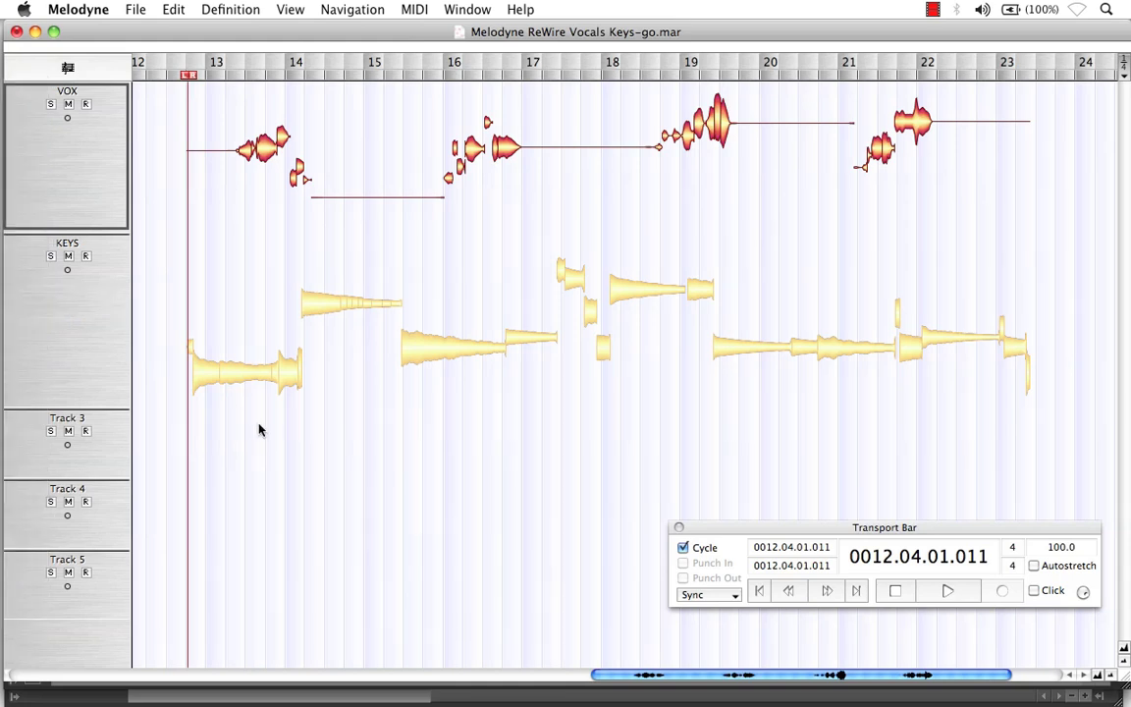
{"action": "left_click", "coordinate": [95, 311]}
{"action": "left_click", "coordinate": [86, 197]}
{"action": "double_click", "coordinate": [85, 196]}
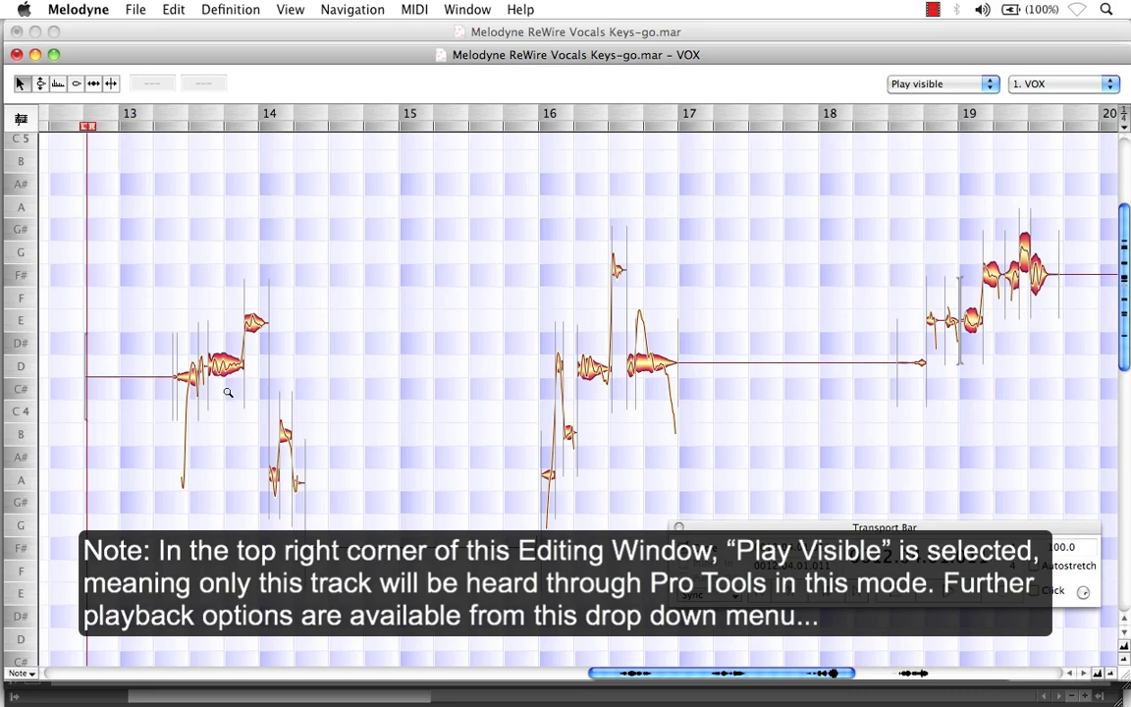
{"action": "left_click_drag", "start_coordinate": [236, 395], "coordinate": [420, 413]}
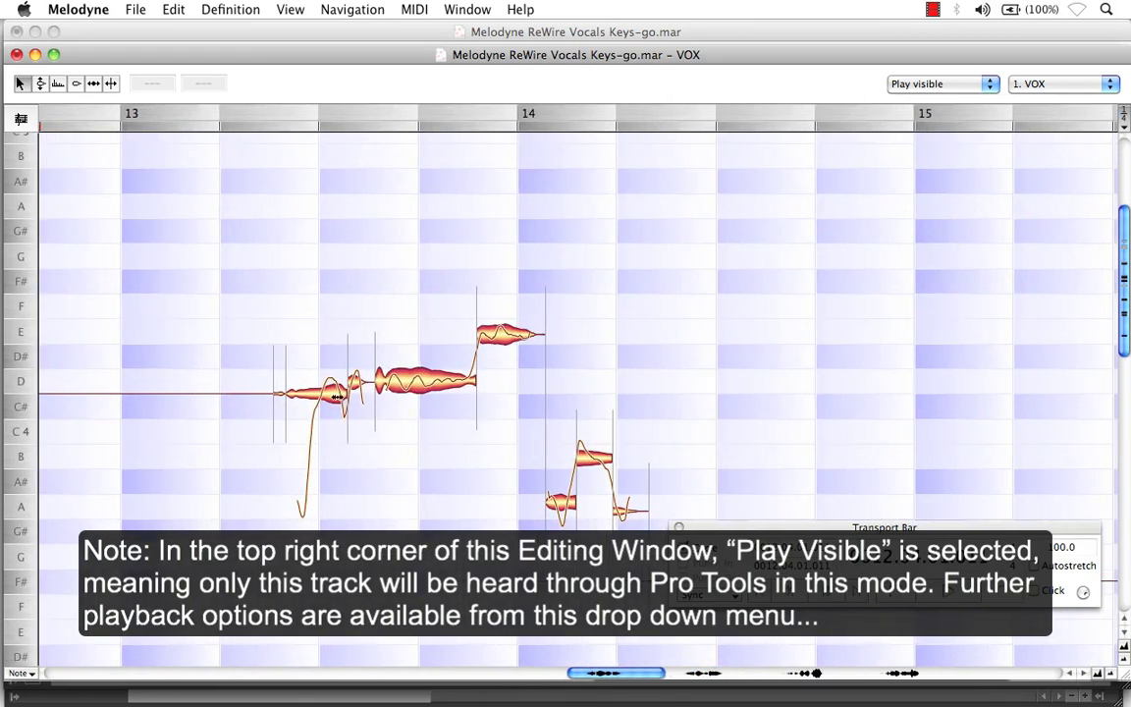
Switch to Pro Tools and point out the Vocals aux track that receives the edited Melodyne track.
{"action": "left_click", "coordinate": [23, 371]}
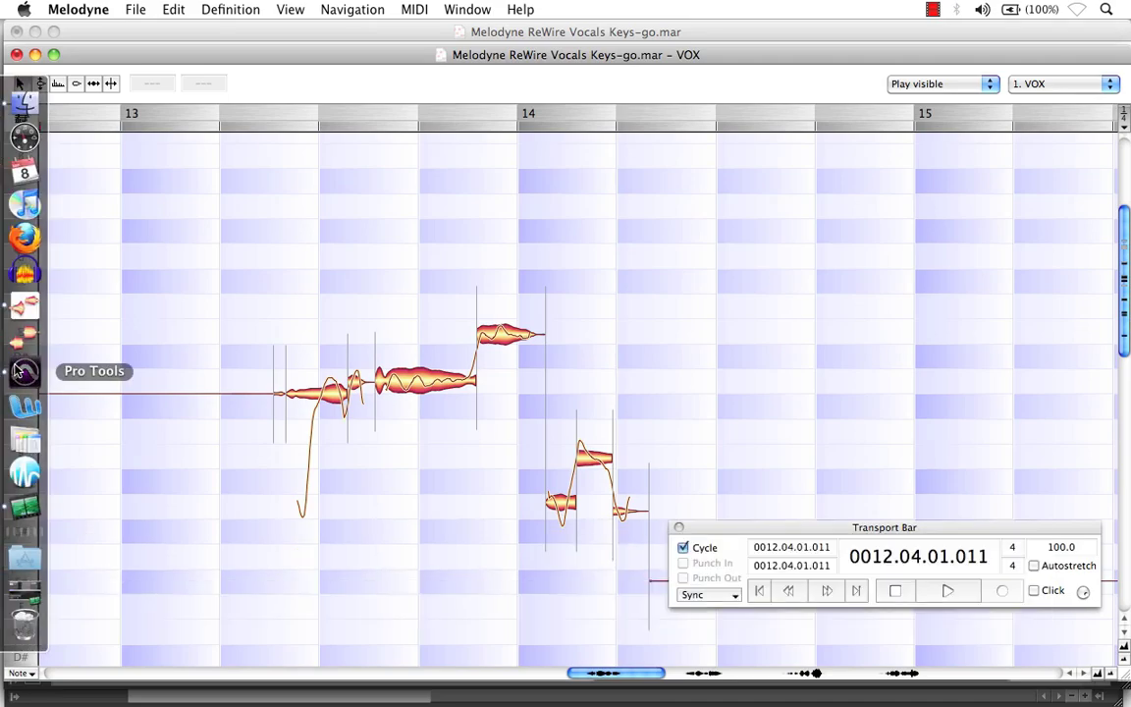
{"action": "left_click", "coordinate": [542, 581]}
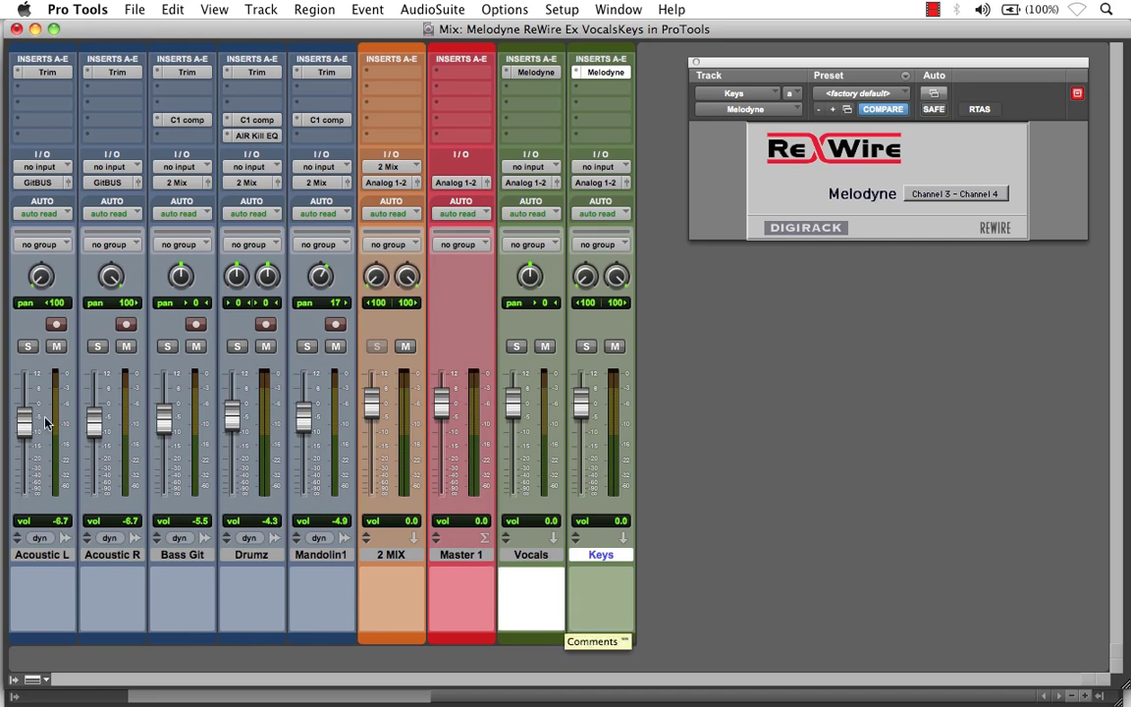
Return to Melodyne and close the VOX editing window to show the full arrangement.
{"action": "mouse_move", "coordinate": [4, 338]}
{"action": "left_click", "coordinate": [24, 308]}
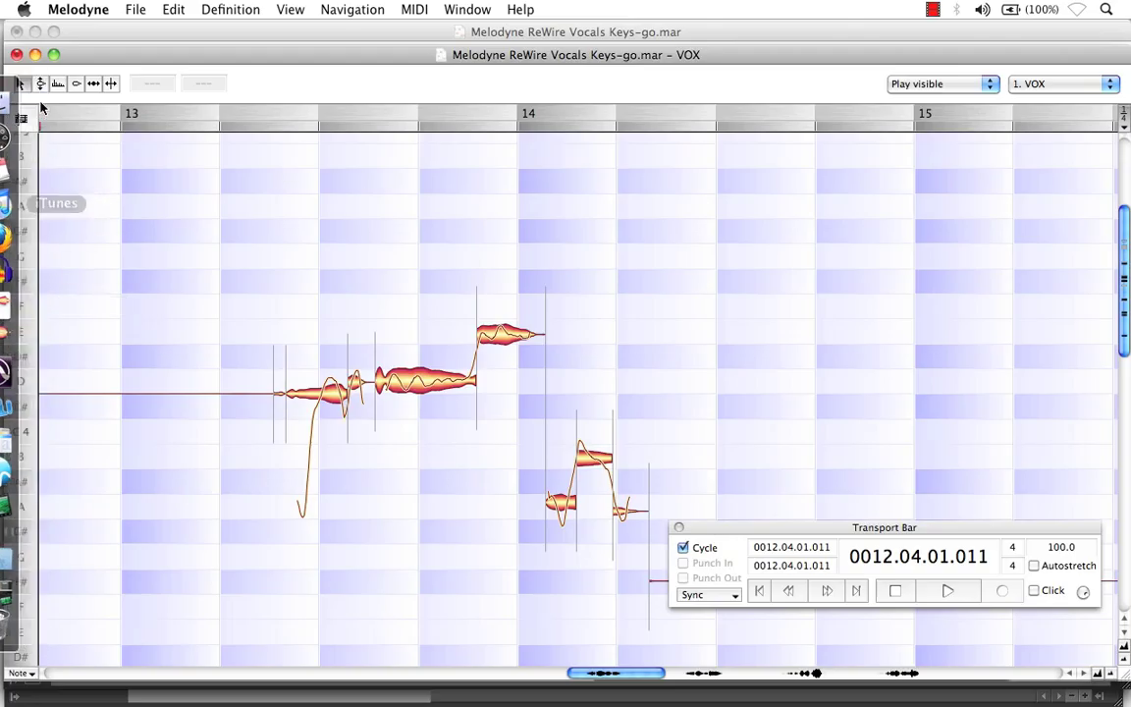
{"action": "left_click", "coordinate": [20, 116]}
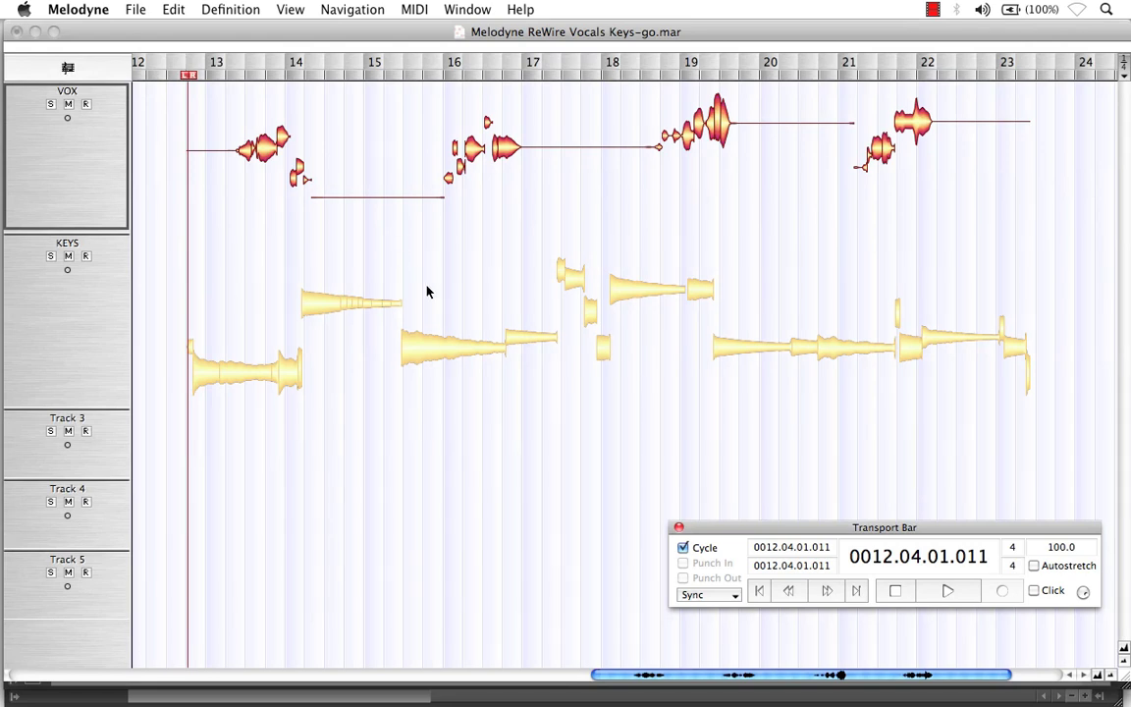
Select the VOX track in the arrangement, then switch to the Pro Tools mixer.
{"action": "left_click", "coordinate": [94, 167]}
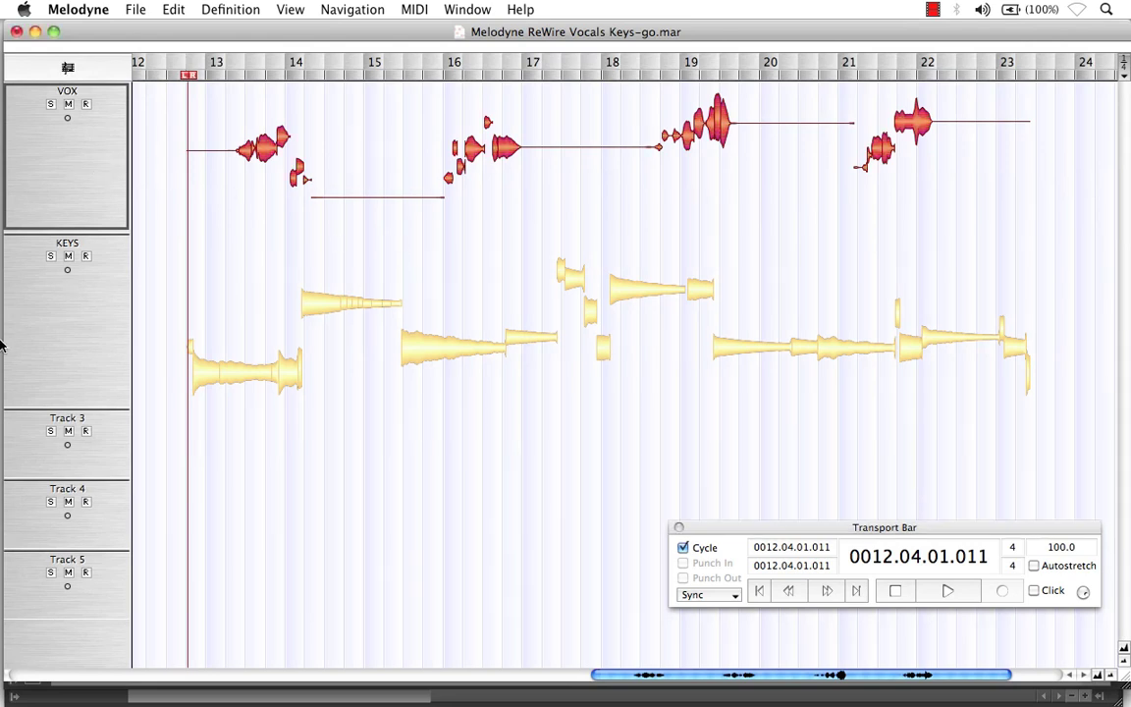
{"action": "mouse_move", "coordinate": [6, 336]}
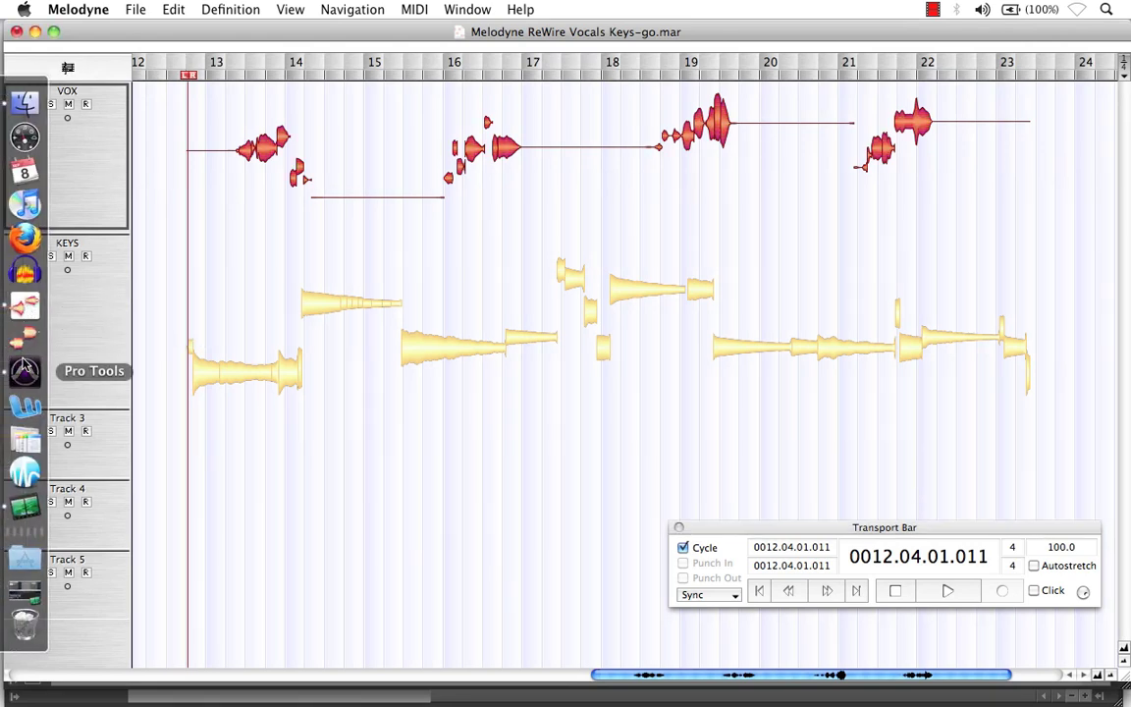
{"action": "left_click", "coordinate": [25, 369]}
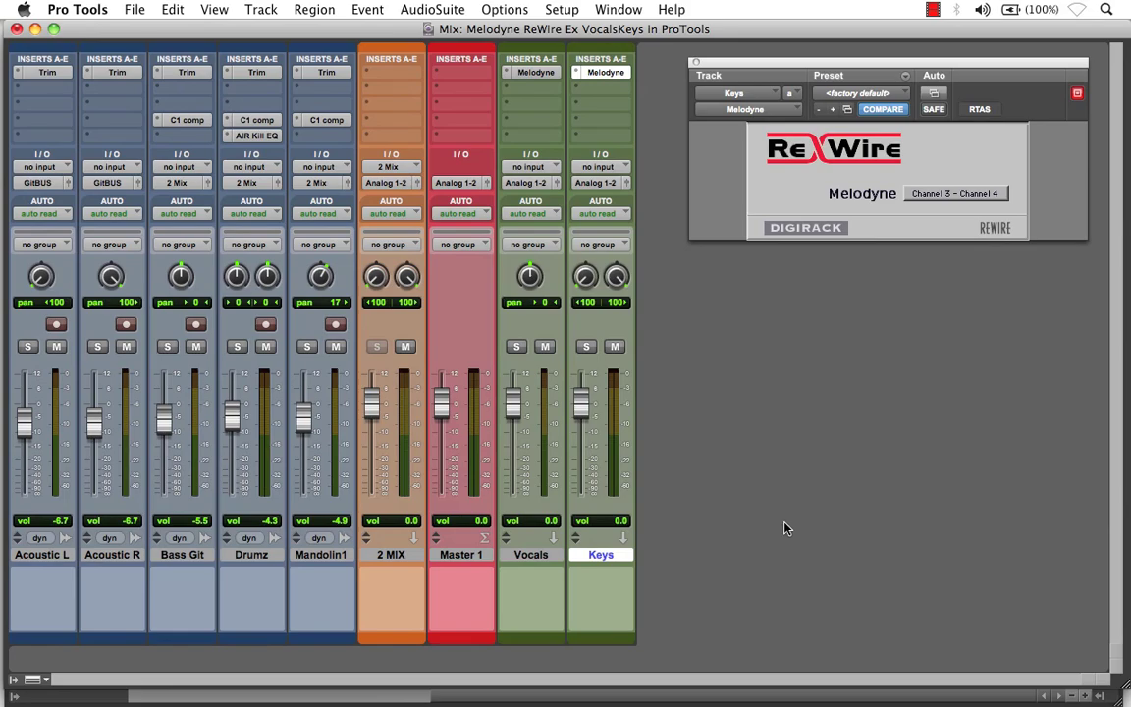